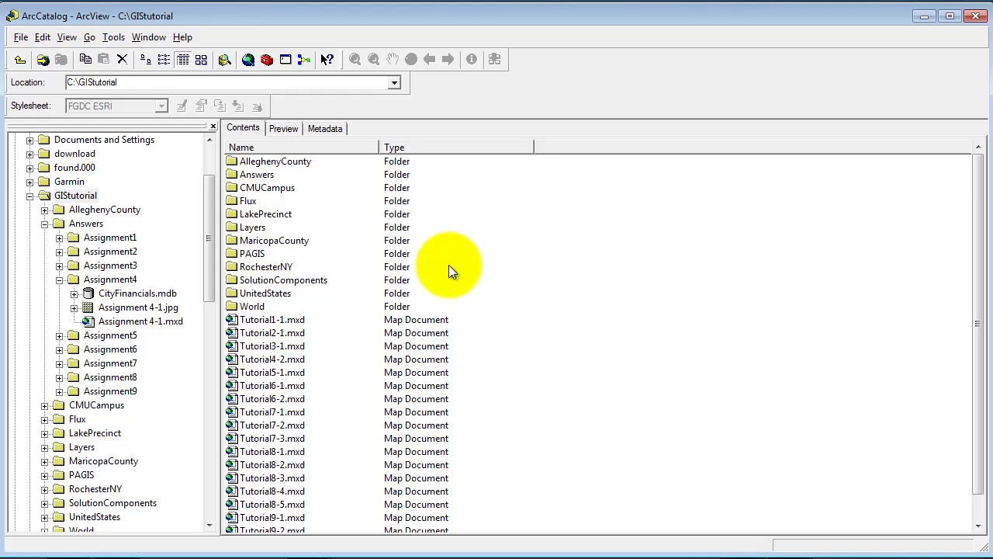
- Create a personal geodatabase named SchoolStudy in the GIStutorial\Answers\Assignment4 folder
{"action": "left_click", "coordinate": [75, 195]}
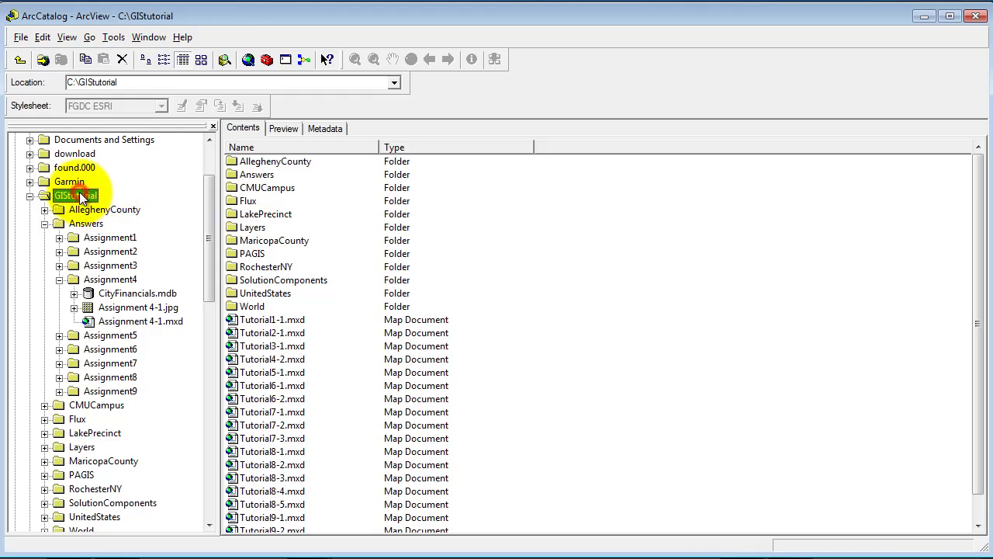
{"action": "left_click", "coordinate": [109, 281]}
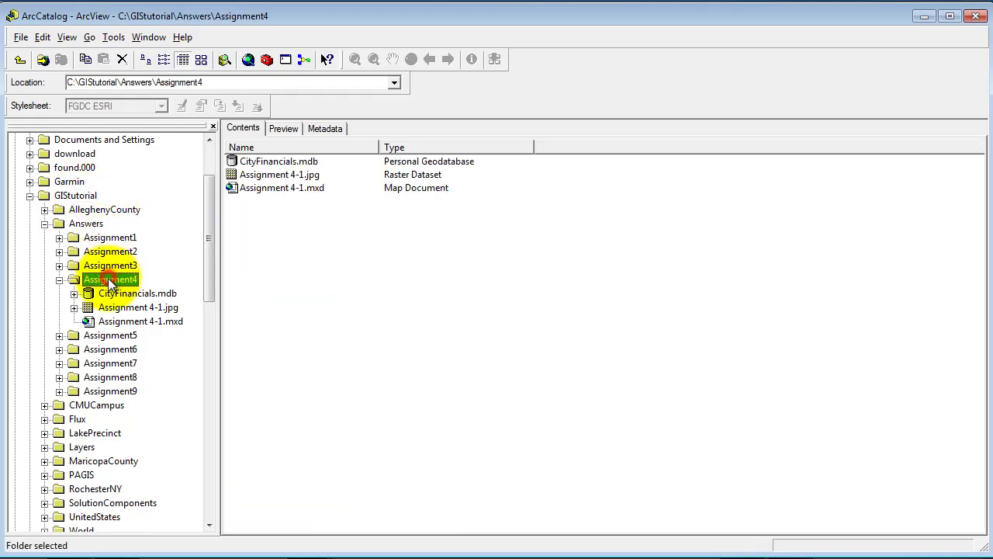
{"action": "right_click", "coordinate": [315, 266]}
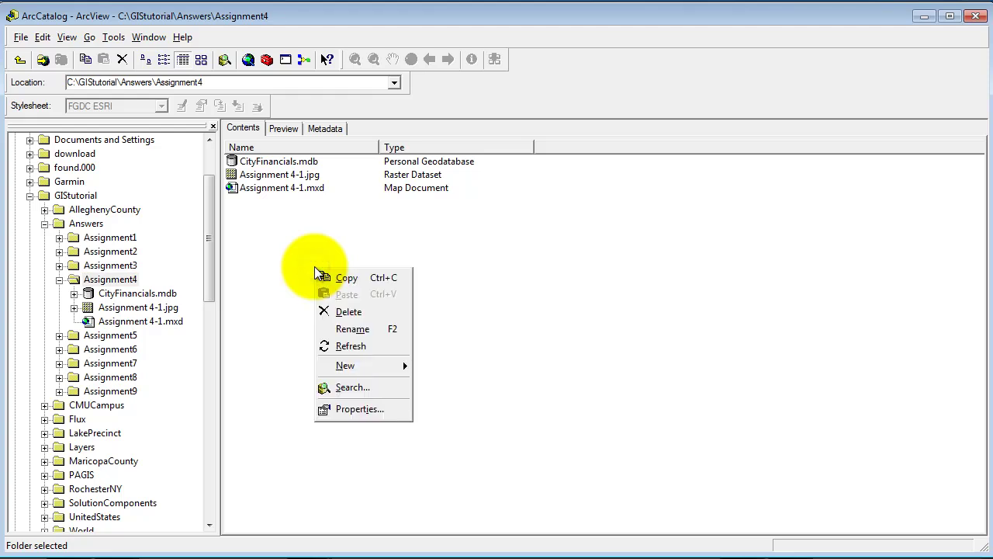
{"action": "mouse_move", "coordinate": [373, 364]}
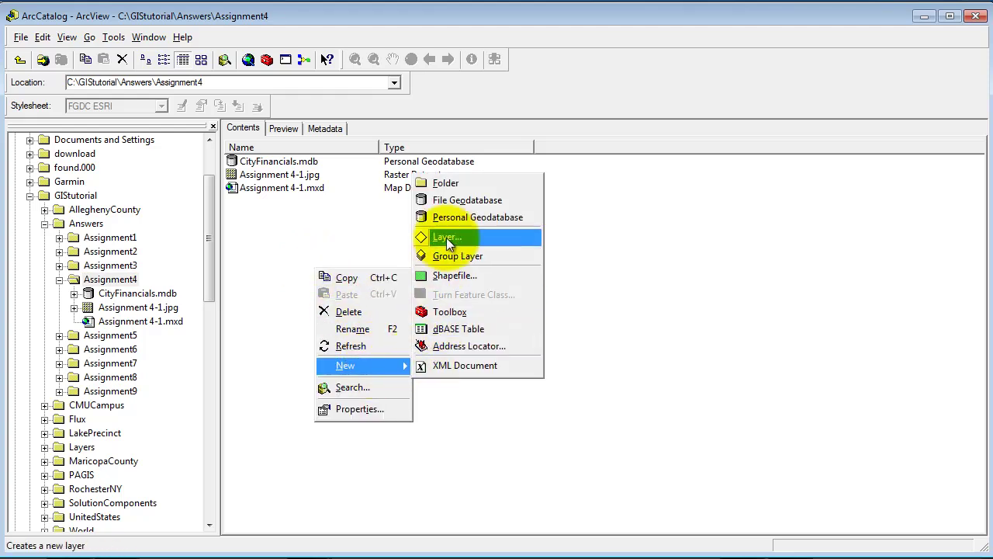
{"action": "left_click", "coordinate": [447, 216]}
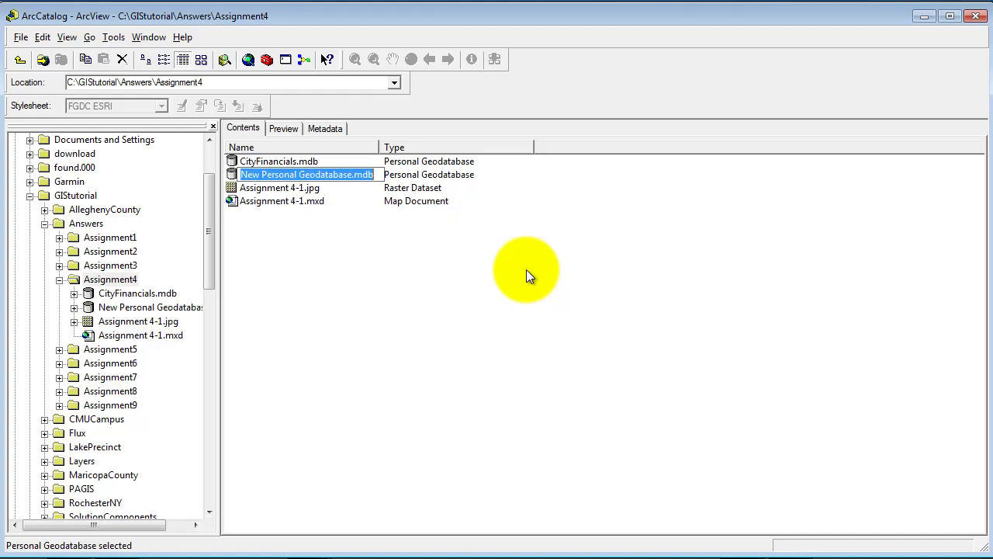
{"action": "type", "text": "Schoo"}
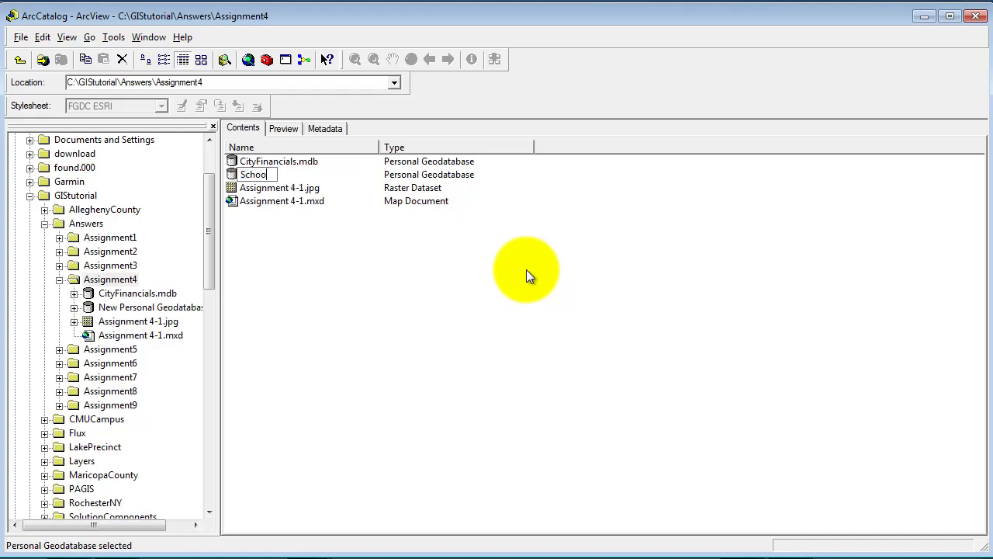
{"action": "type", "text": "lStudy"}
{"action": "key", "text": "Return"}
{"action": "left_click", "coordinate": [407, 301]}
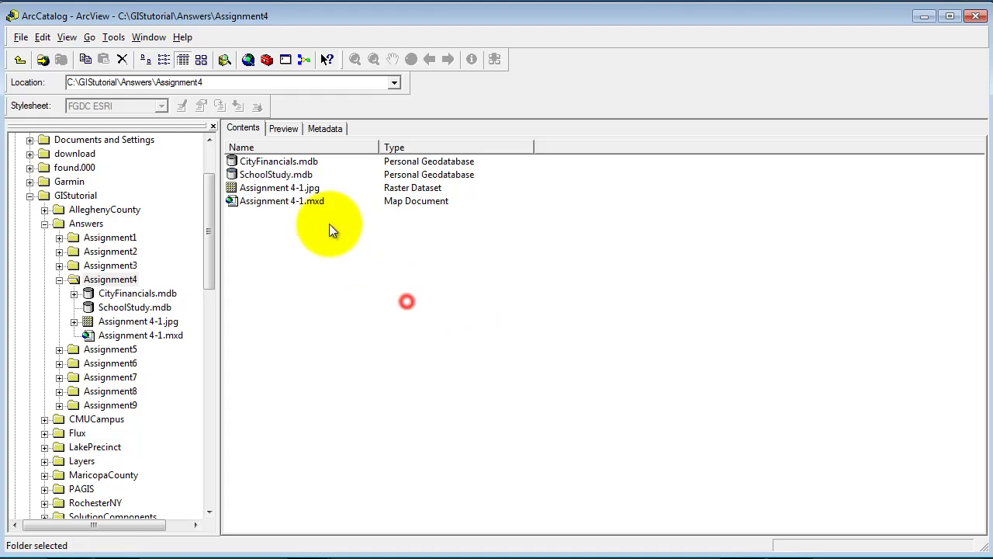
- Start a single feature class import into SchoolStudy.mdb with PghTracts.shp from the GIStutorial\PAGIS folder as input features
{"action": "double_click", "coordinate": [291, 176]}
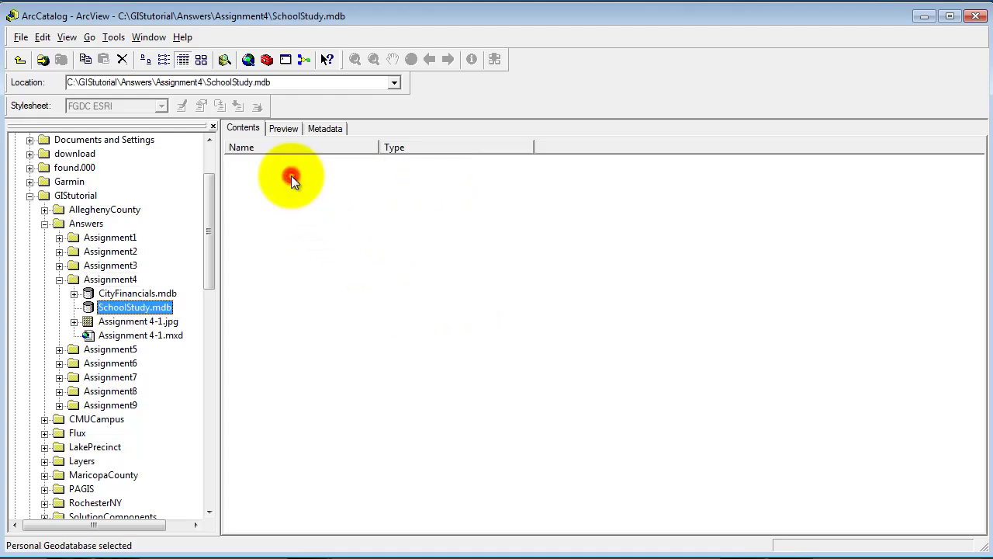
{"action": "right_click", "coordinate": [305, 233]}
{"action": "mouse_move", "coordinate": [454, 359]}
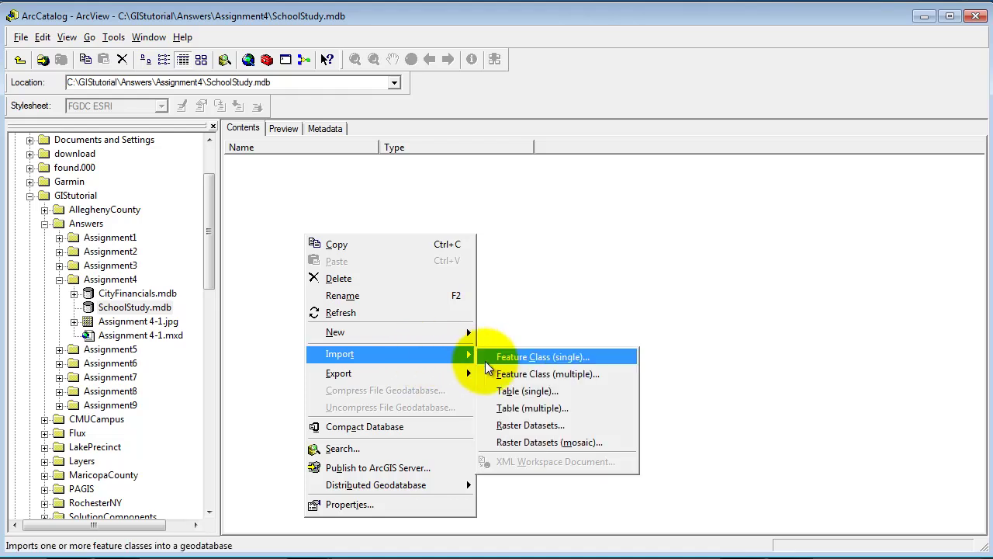
{"action": "left_click", "coordinate": [506, 363]}
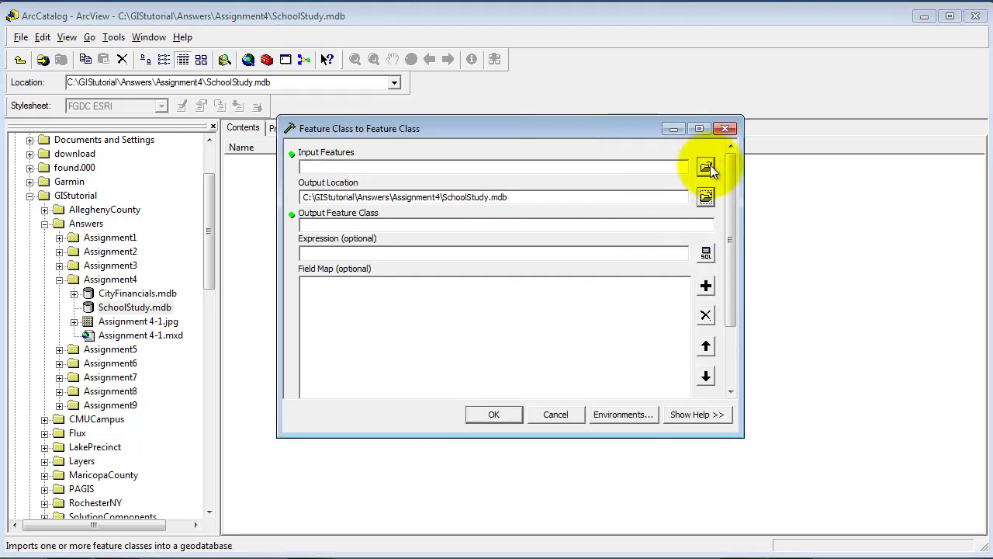
{"action": "left_click", "coordinate": [706, 167]}
{"action": "left_click", "coordinate": [531, 181]}
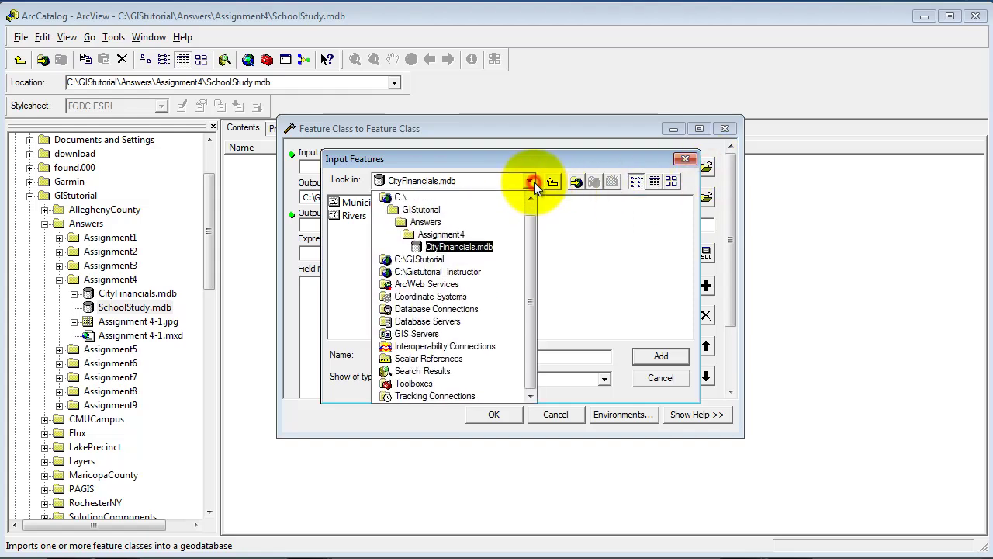
{"action": "left_click", "coordinate": [491, 211]}
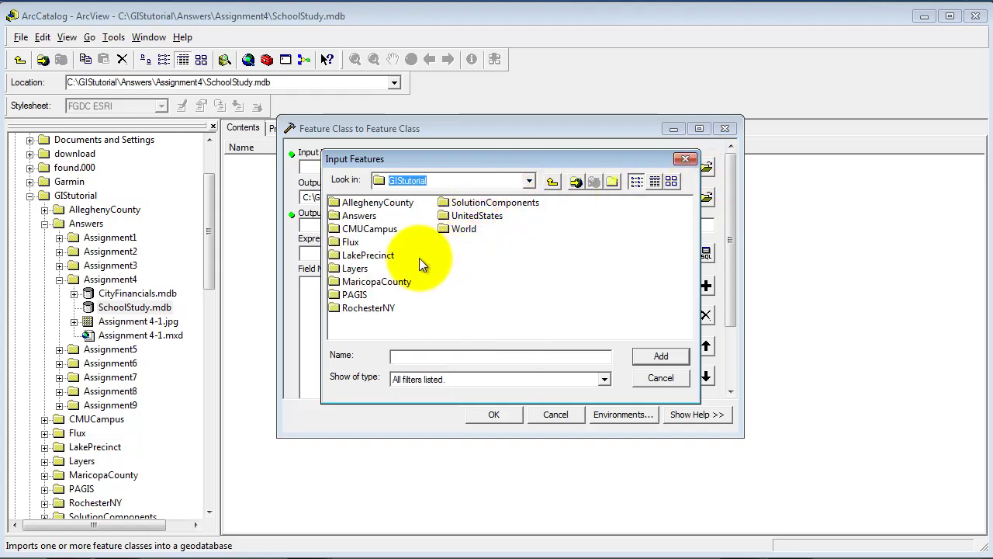
{"action": "double_click", "coordinate": [361, 294]}
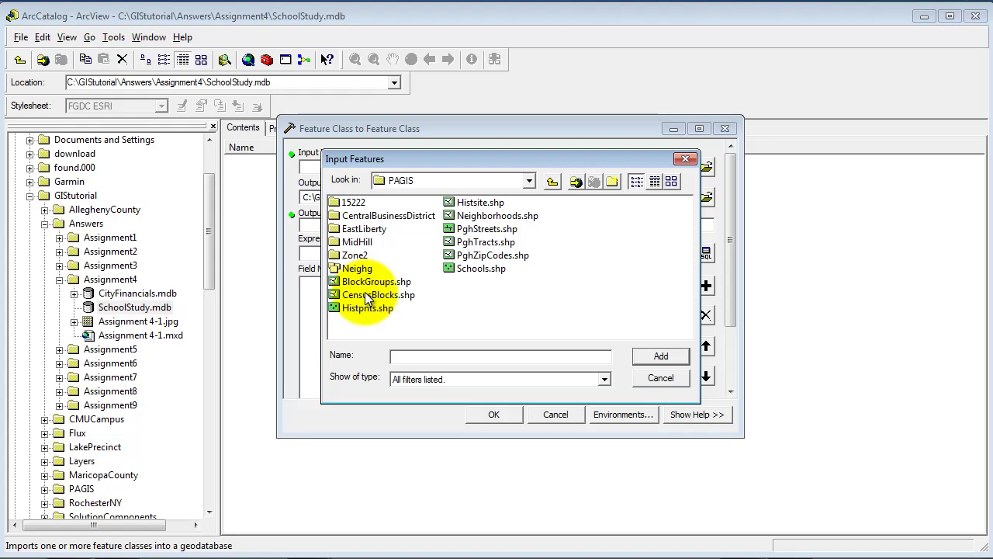
{"action": "left_click", "coordinate": [480, 244]}
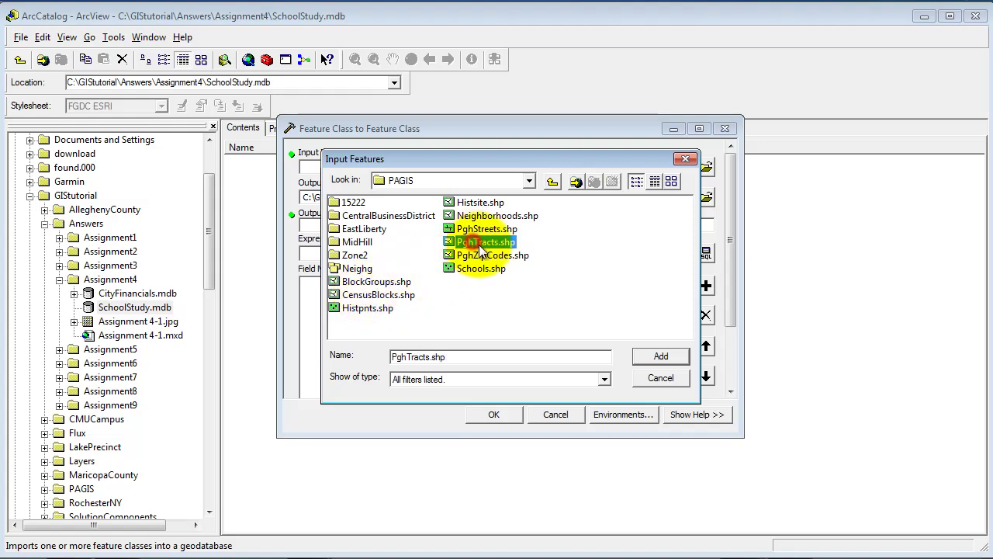
{"action": "left_click", "coordinate": [661, 355]}
- Name the output feature class PGHTracts and run the import
{"action": "left_click", "coordinate": [407, 225]}
{"action": "type", "text": "PGHTracts"}
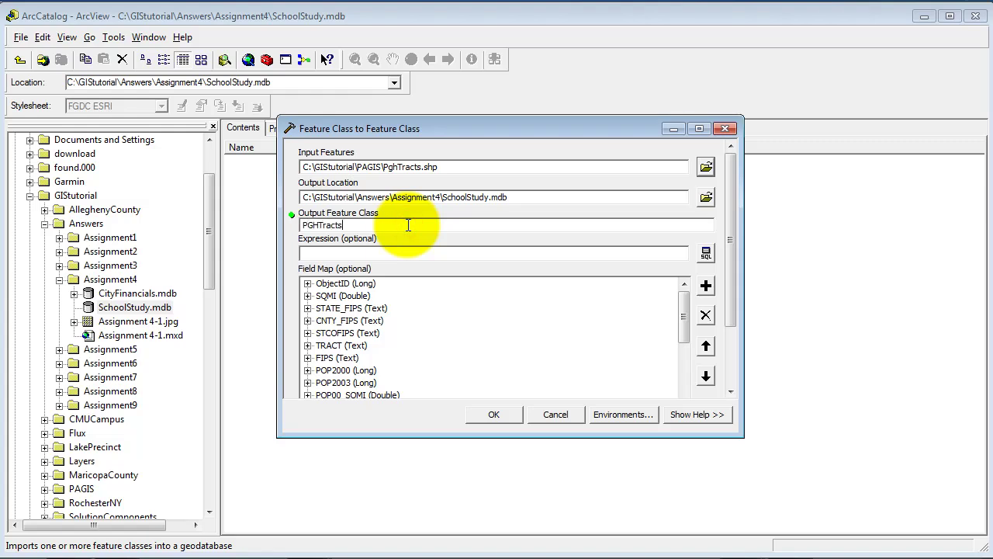
{"action": "key", "text": "Return"}
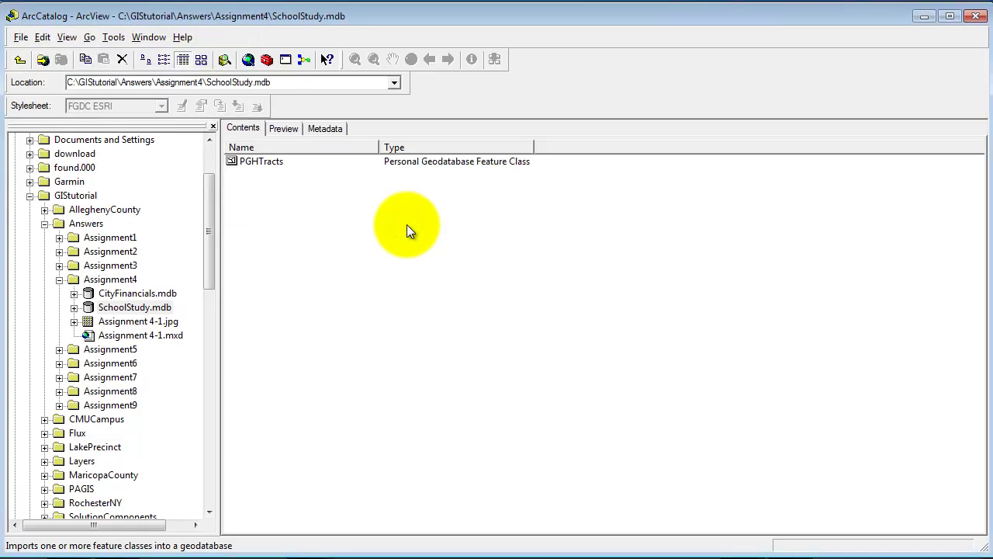
- Import Schools.shp from the PAGIS folder into SchoolStudy.mdb as a single feature class named Schools
{"action": "right_click", "coordinate": [406, 225]}
{"action": "left_click", "coordinate": [517, 348]}
{"action": "left_click", "coordinate": [596, 349]}
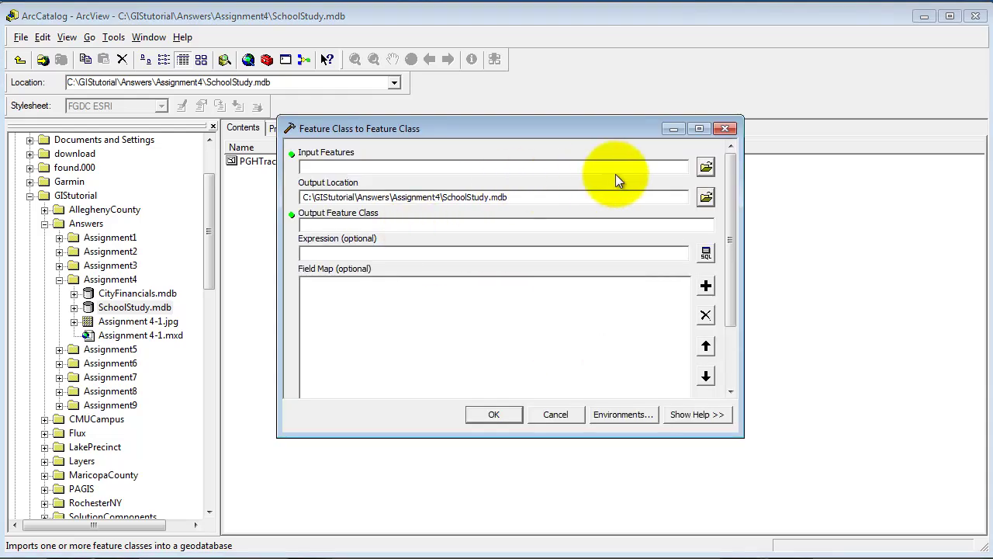
{"action": "left_click", "coordinate": [706, 167]}
{"action": "double_click", "coordinate": [481, 267]}
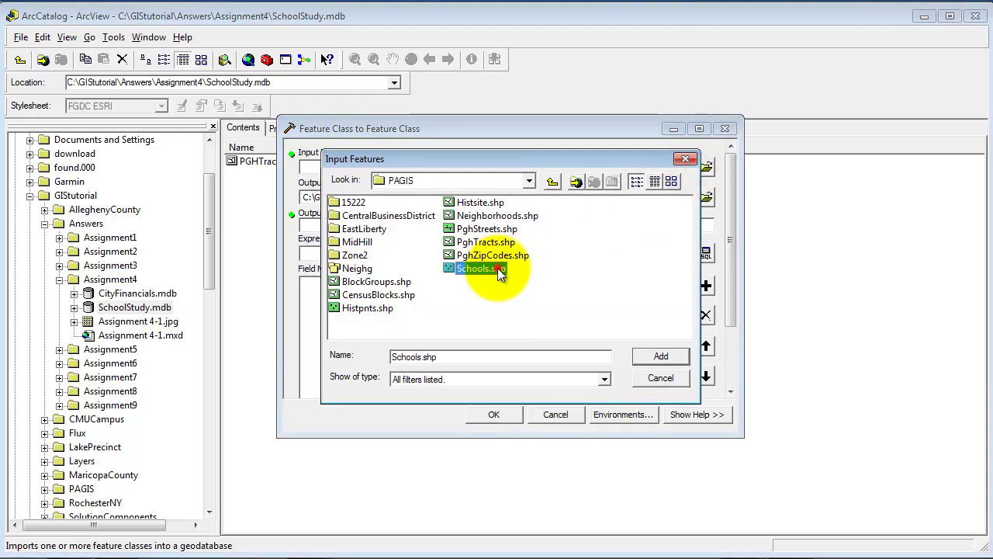
{"action": "left_click", "coordinate": [341, 228]}
{"action": "type", "text": "Schools"}
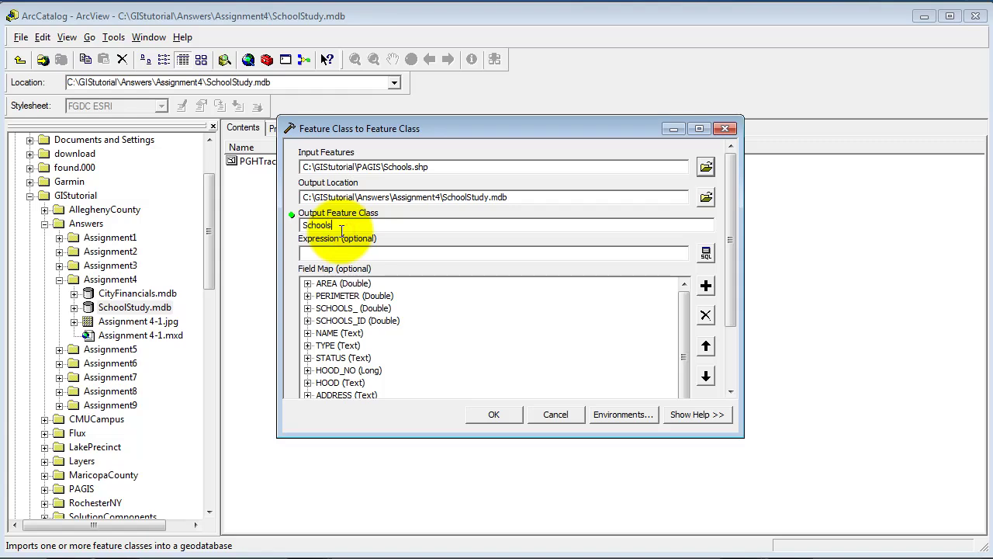
{"action": "key", "text": "Return"}
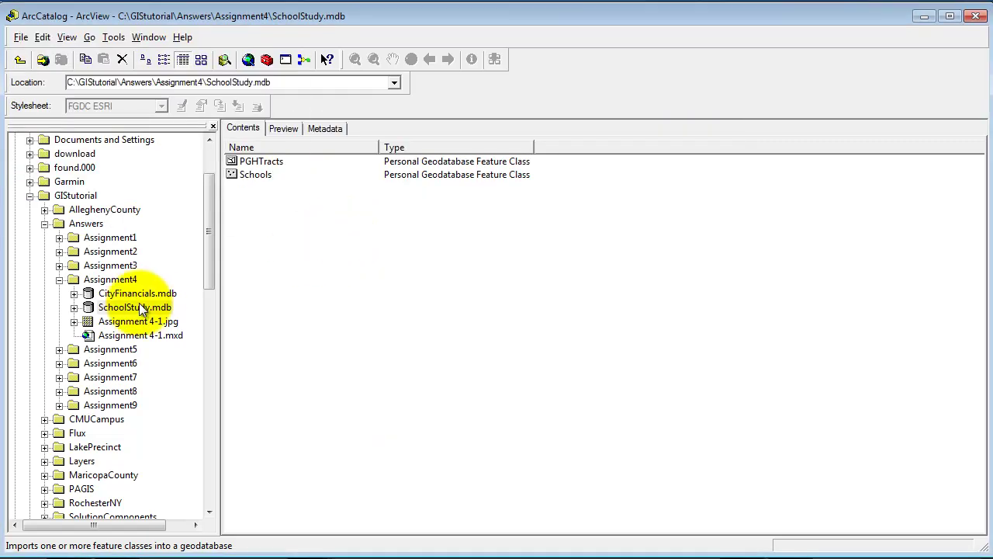
- Return to the Assignment4 folder and switch to the untitled ArcMap document
{"action": "left_click", "coordinate": [115, 284]}
{"action": "left_click", "coordinate": [290, 252]}
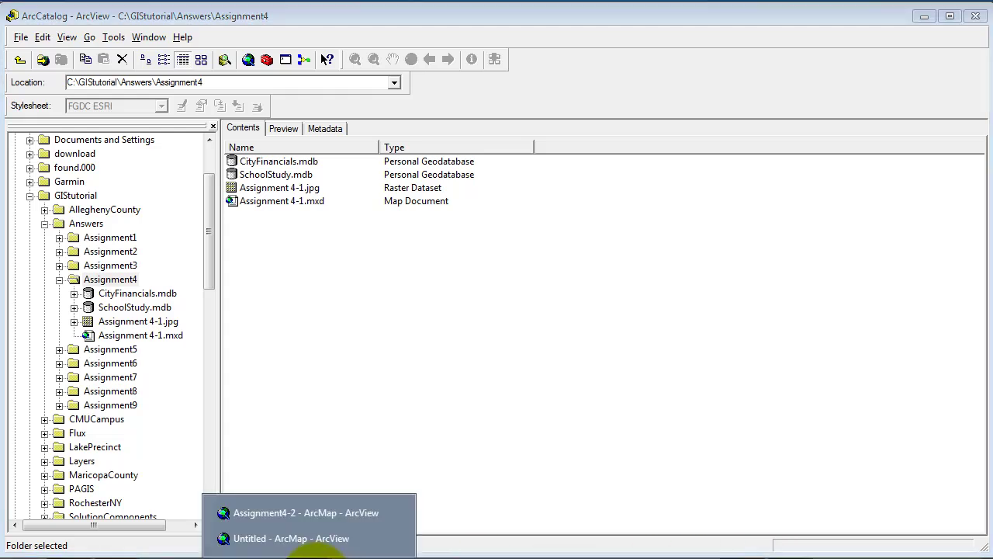
{"action": "left_click", "coordinate": [314, 538]}
- Add the PGHTracts and Schools feature classes from Answers\Assignment4\SchoolStudy.mdb to the map
{"action": "left_click", "coordinate": [219, 60]}
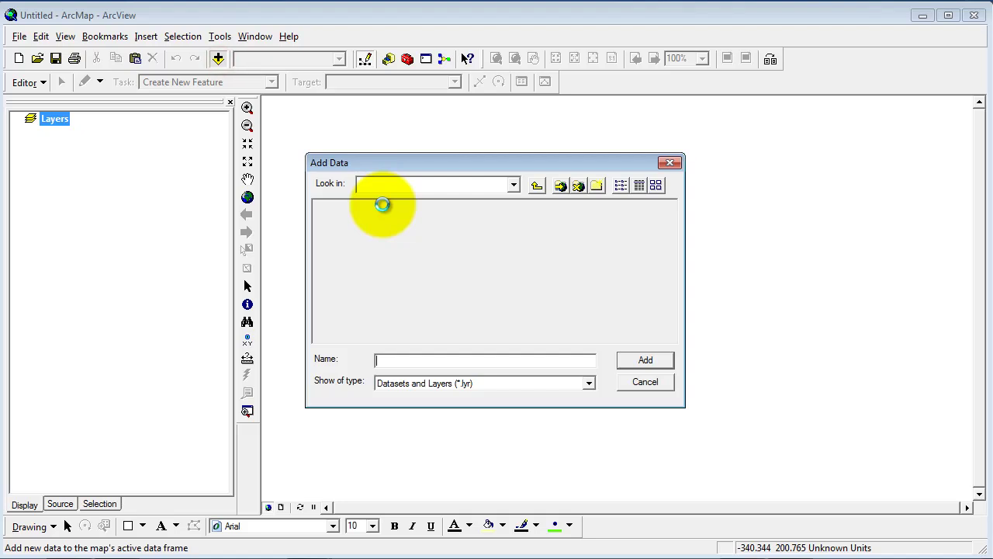
{"action": "left_click", "coordinate": [513, 186]}
{"action": "left_click", "coordinate": [458, 221]}
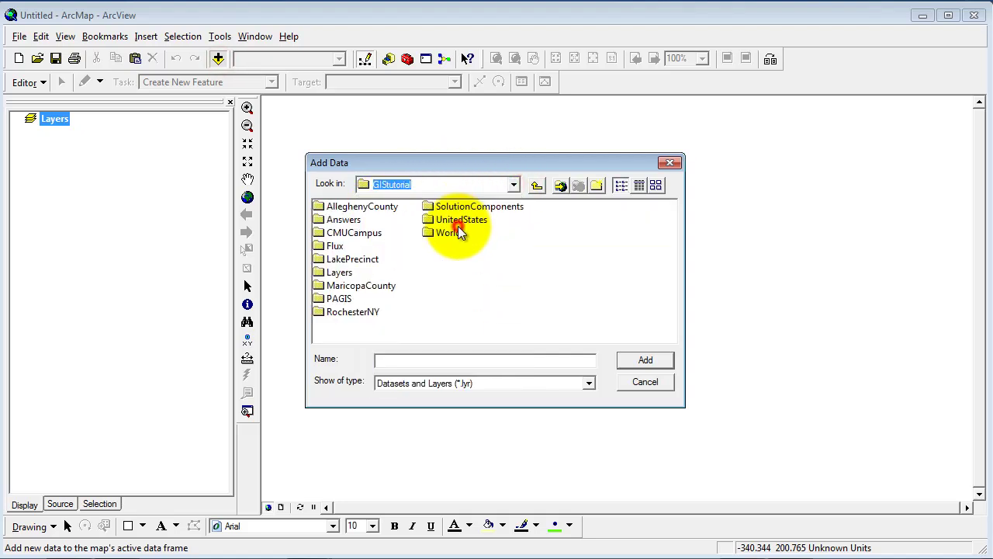
{"action": "double_click", "coordinate": [348, 219]}
{"action": "double_click", "coordinate": [355, 245]}
{"action": "double_click", "coordinate": [353, 220]}
{"action": "left_click", "coordinate": [349, 206]}
{"action": "left_click", "coordinate": [347, 220], "text": "shift"}
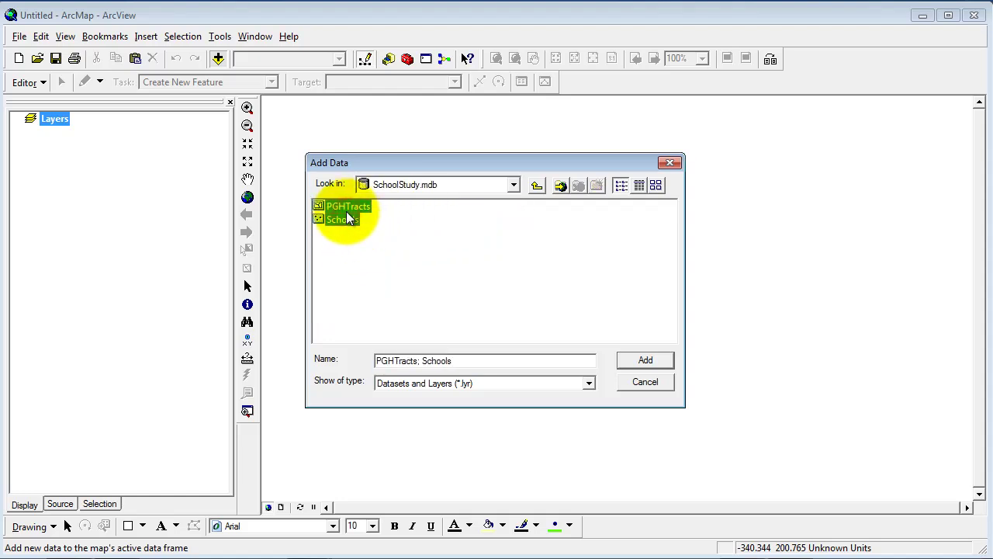
{"action": "left_click", "coordinate": [645, 360]}
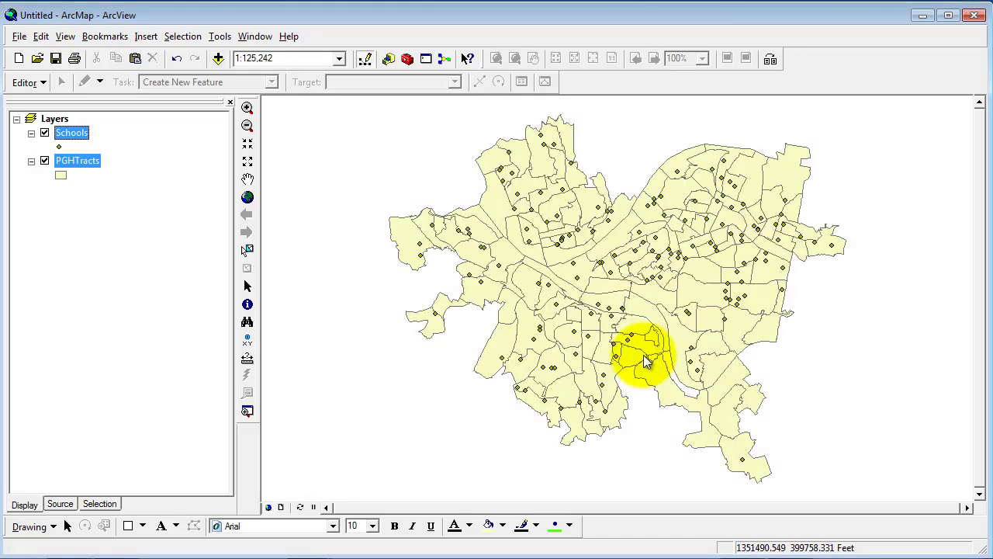
{"action": "left_click", "coordinate": [174, 266]}
{"action": "left_click", "coordinate": [76, 137]}
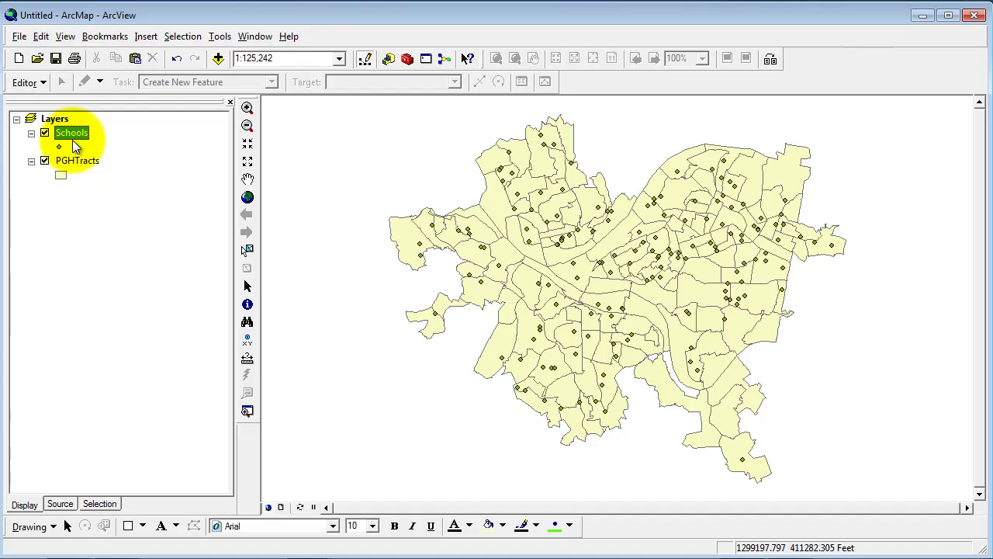
{"action": "left_click", "coordinate": [71, 200]}
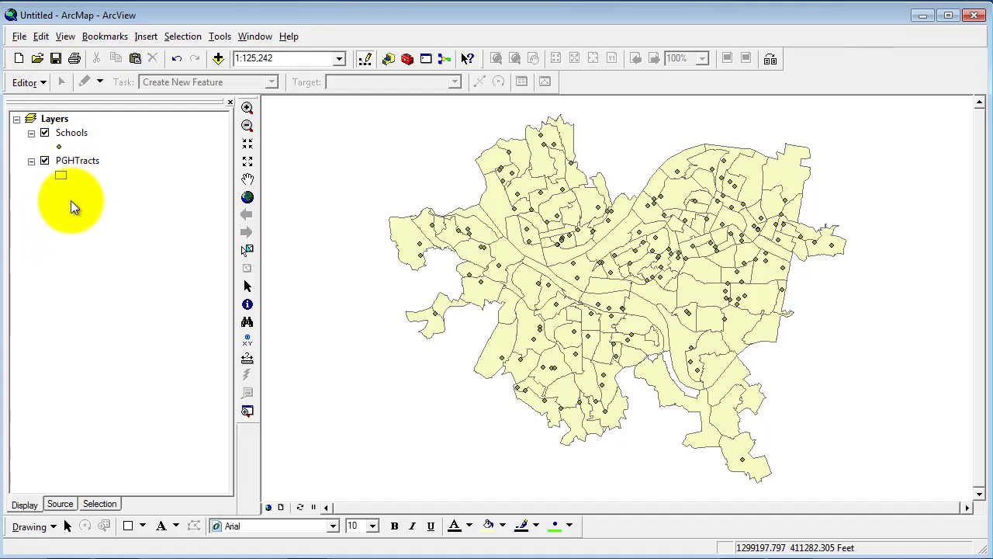
- Start a join on the PGHTracts layer that joins data from another layer based on spatial location
{"action": "right_click", "coordinate": [71, 161]}
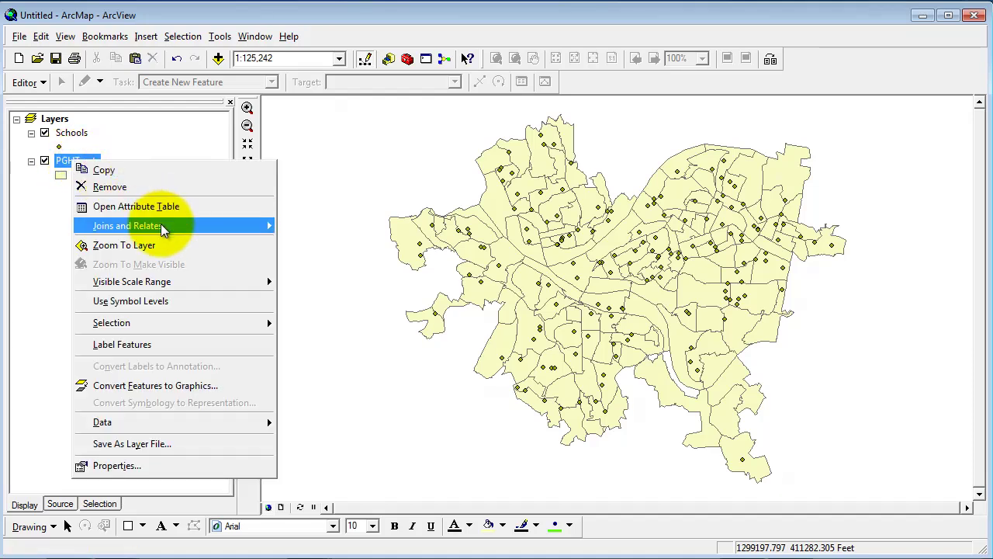
{"action": "mouse_move", "coordinate": [162, 227]}
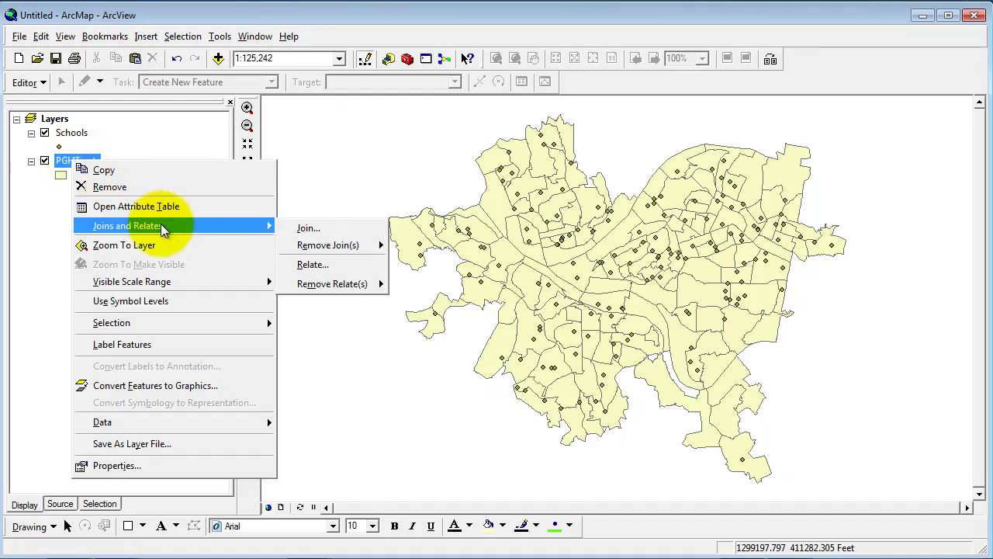
{"action": "left_click", "coordinate": [299, 229]}
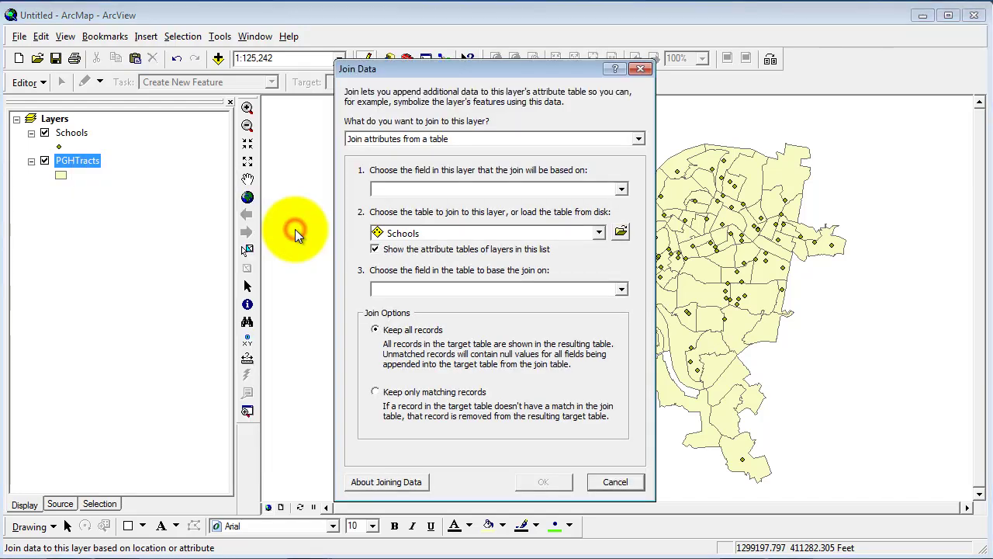
{"action": "left_click", "coordinate": [432, 139]}
{"action": "left_click", "coordinate": [427, 164]}
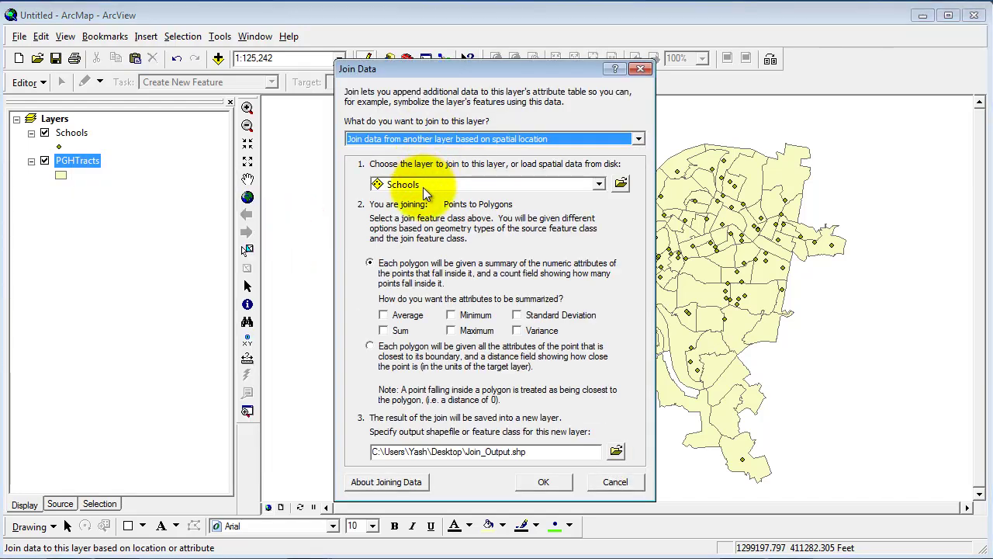
- Choose Schools as the layer to join and summarize its numeric attributes by Sum
{"action": "left_click", "coordinate": [425, 186]}
{"action": "left_click", "coordinate": [419, 199]}
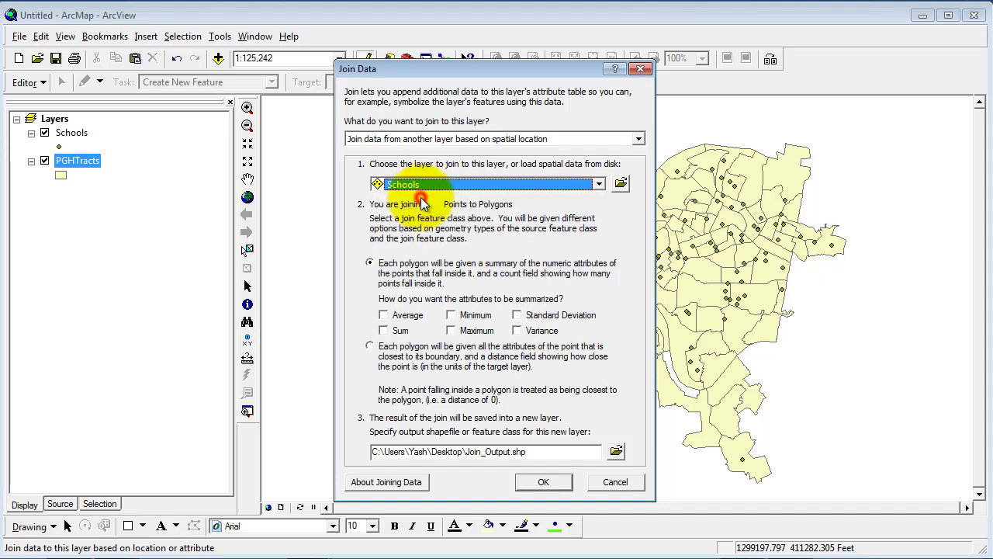
{"action": "left_click", "coordinate": [384, 331]}
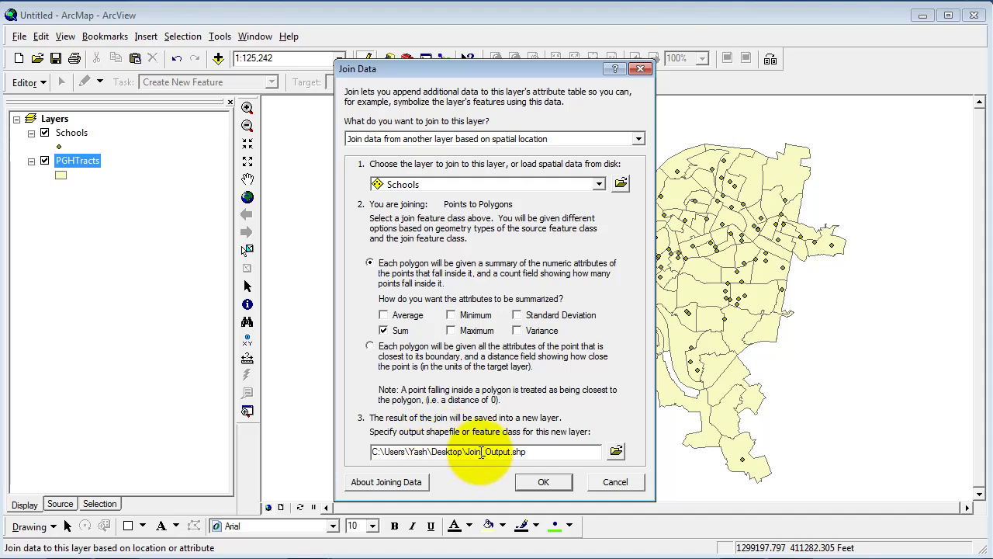
- Browse for the join output location in C:\GIStutorial\Answers\Assignment4, saving as File and Personal Geodatabase feature classes
{"action": "left_click", "coordinate": [616, 450]}
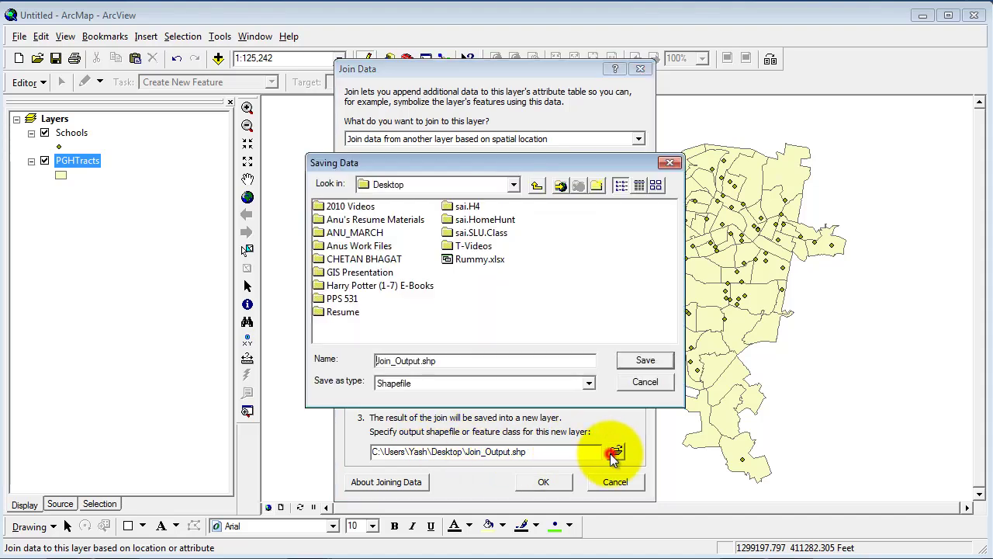
{"action": "left_click", "coordinate": [466, 284]}
{"action": "left_click", "coordinate": [428, 185]}
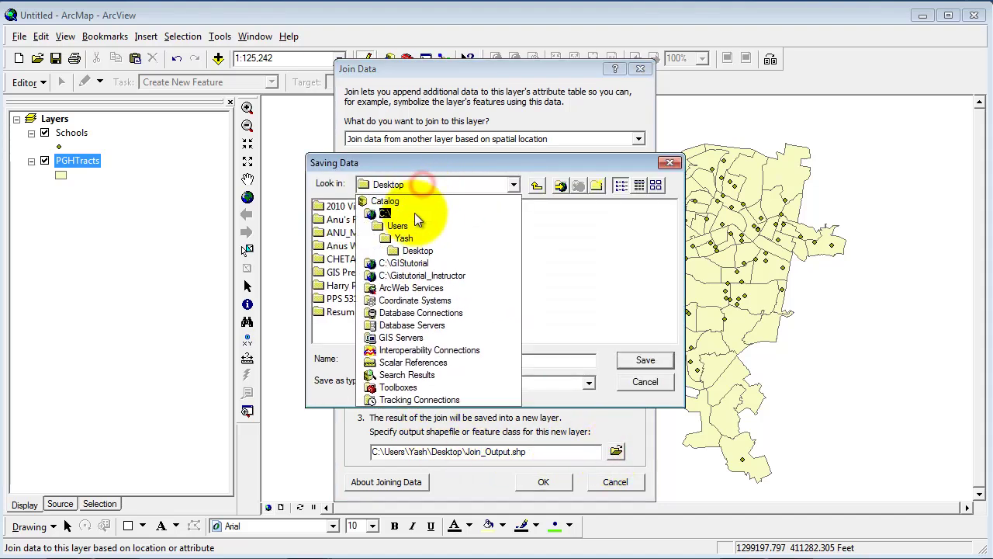
{"action": "left_click", "coordinate": [402, 264]}
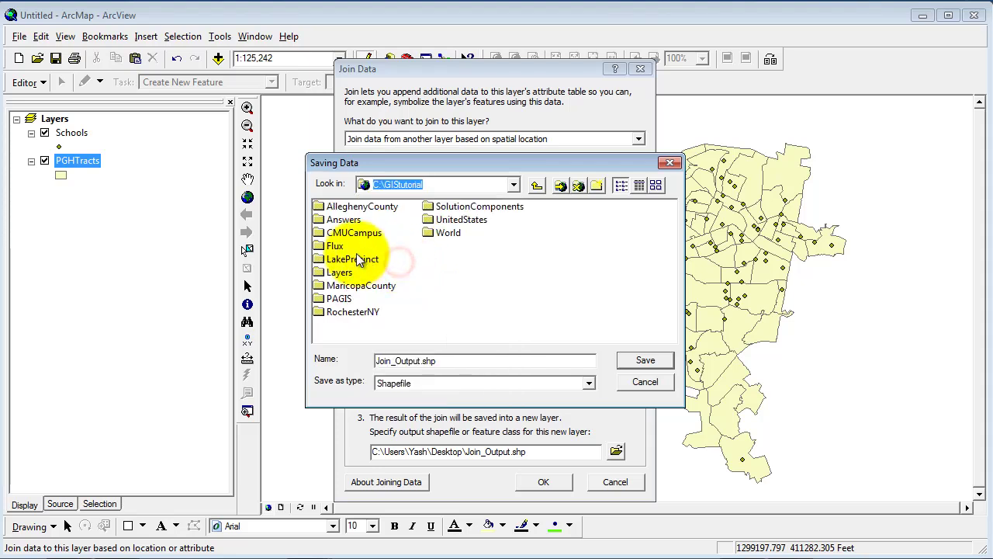
{"action": "double_click", "coordinate": [347, 220]}
{"action": "double_click", "coordinate": [349, 245]}
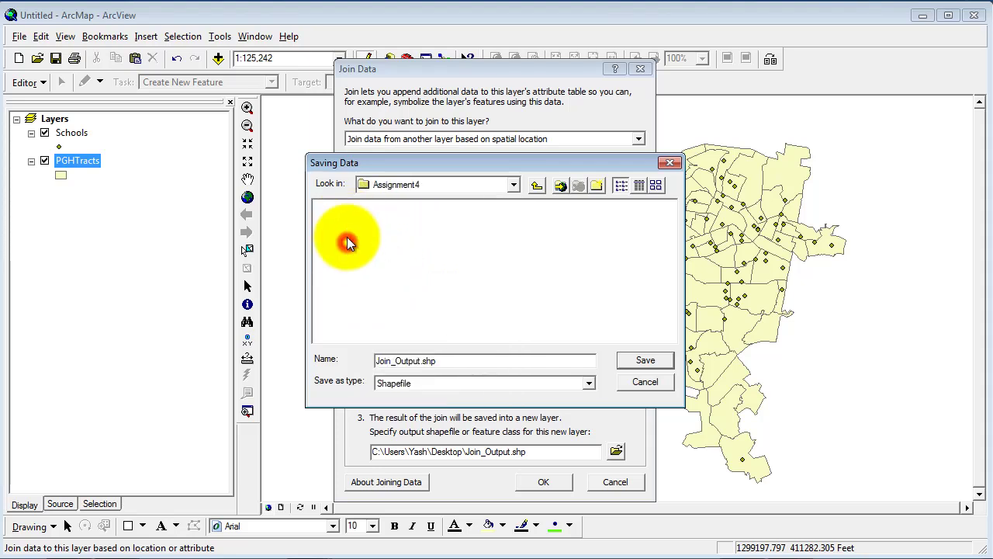
{"action": "left_click", "coordinate": [384, 384]}
{"action": "left_click", "coordinate": [392, 409]}
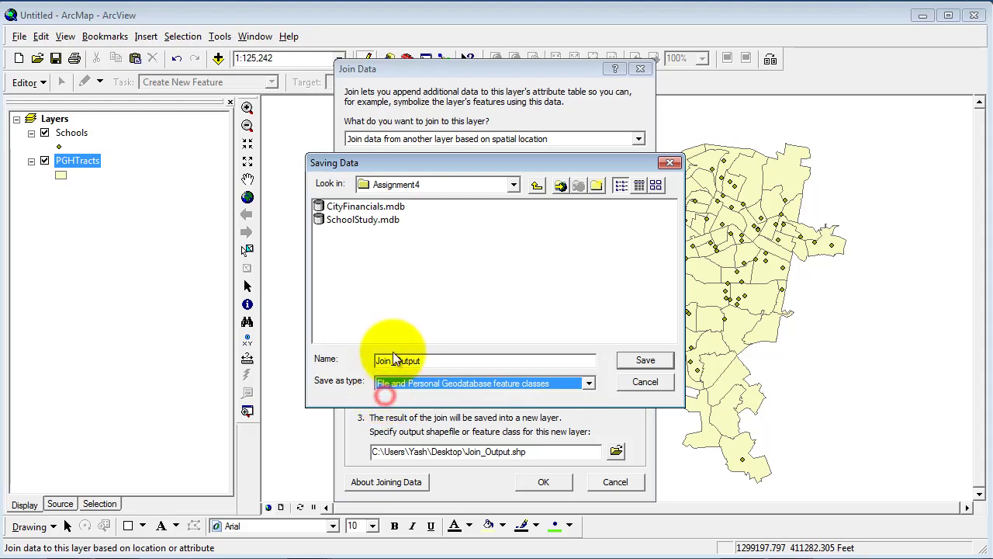
- Save the join output in SchoolStudy.mdb as PGHTractsJoin and run the spatial join
{"action": "double_click", "coordinate": [356, 221]}
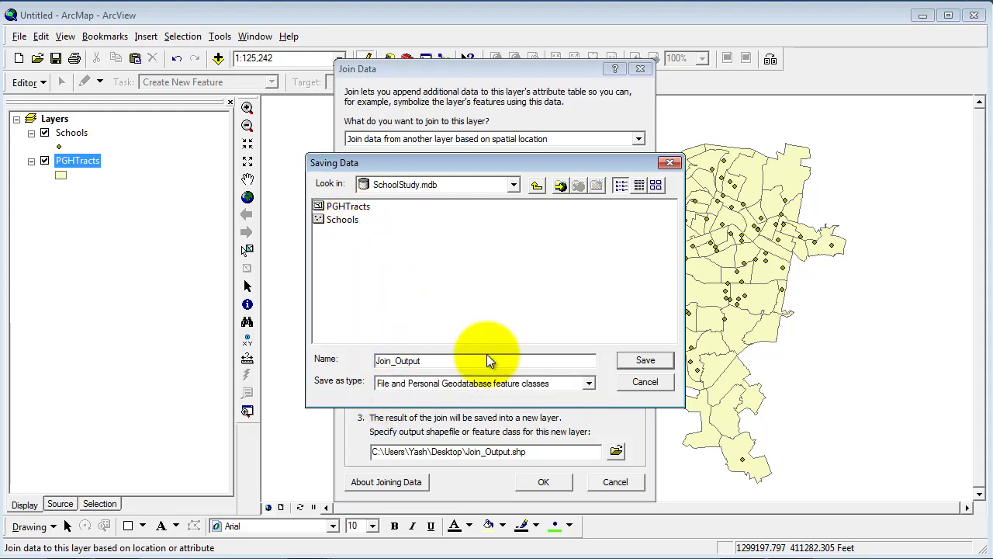
{"action": "left_click_drag", "start_coordinate": [454, 362], "coordinate": [344, 356]}
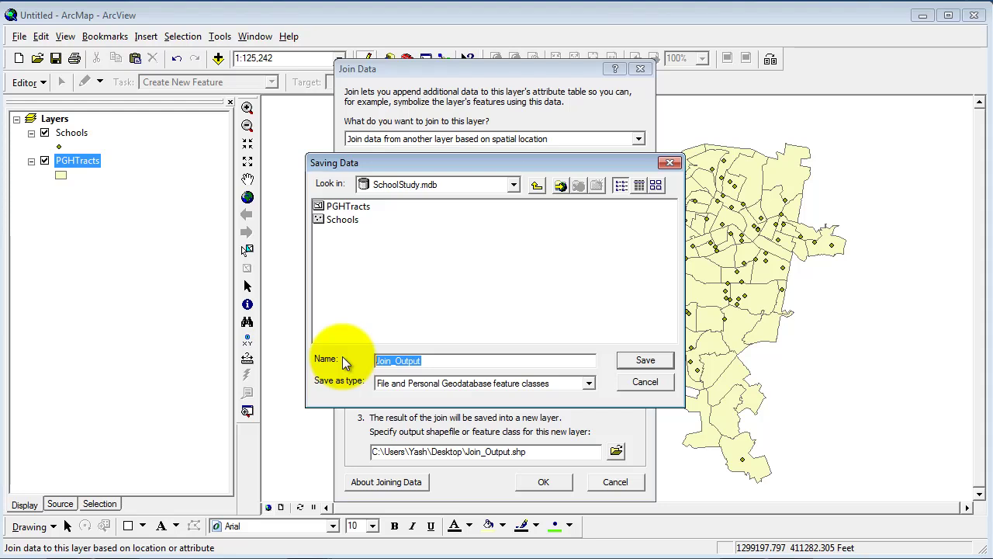
{"action": "type", "text": "PGHTractsJoin"}
{"action": "left_click", "coordinate": [628, 361]}
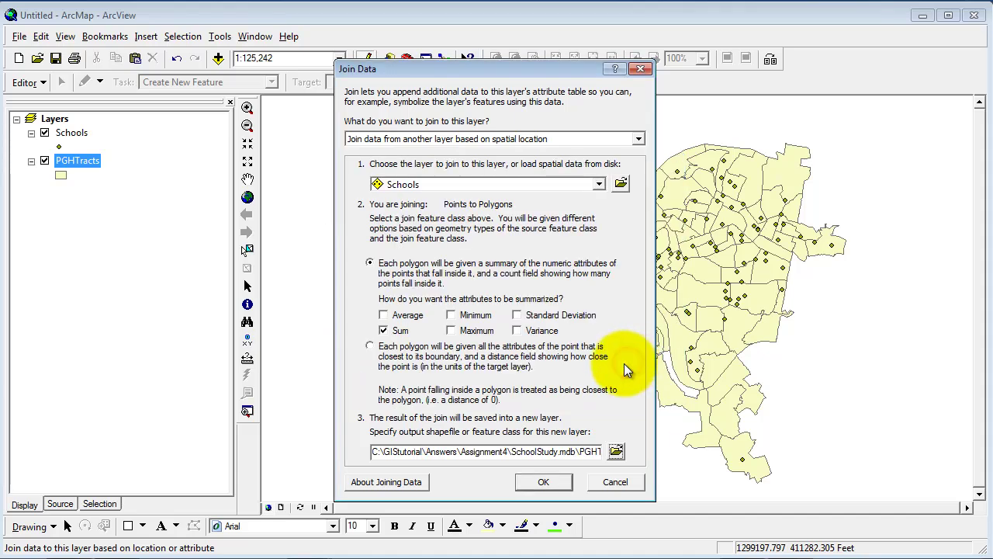
{"action": "left_click", "coordinate": [543, 481]}
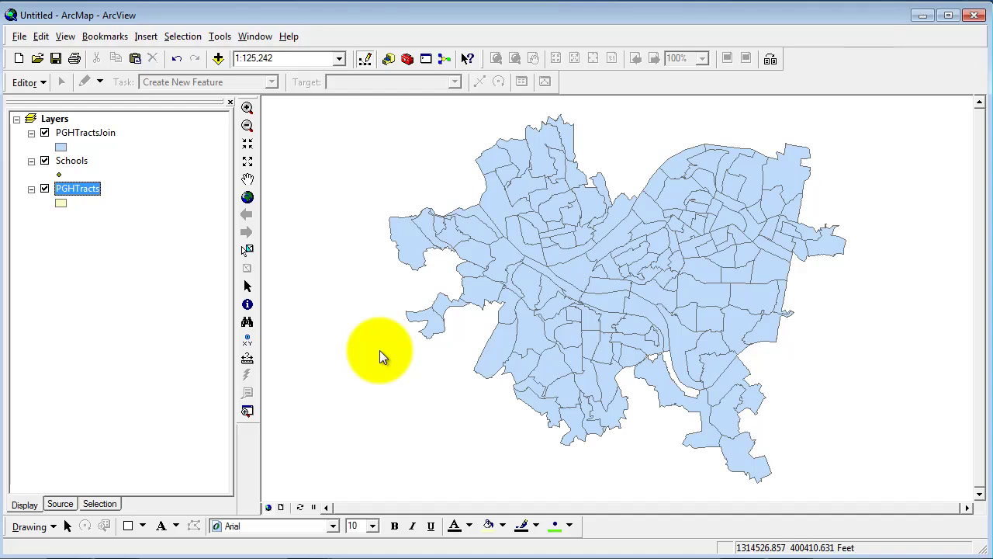
- Turn off the Schools and PGHTracts layers so only PGHTractsJoin is drawn
{"action": "left_click", "coordinate": [132, 274]}
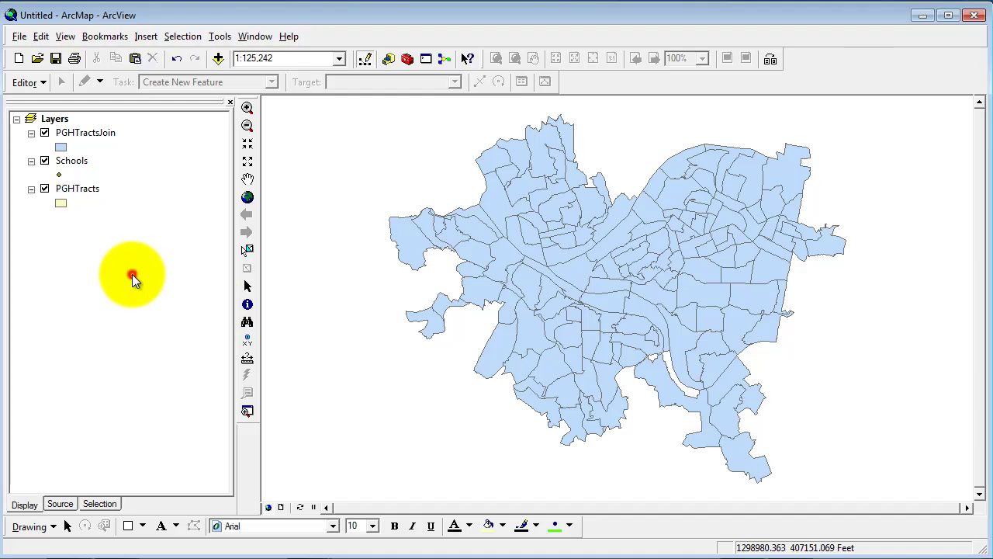
{"action": "right_click", "coordinate": [71, 136]}
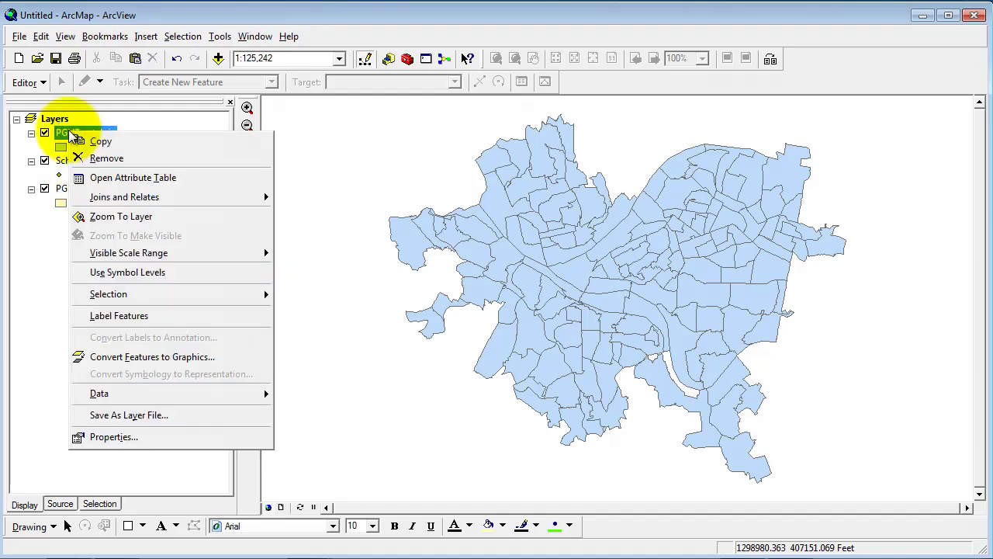
{"action": "left_click", "coordinate": [44, 161]}
{"action": "left_click", "coordinate": [44, 161]}
{"action": "left_click", "coordinate": [44, 189]}
- Symbolize the PGHTractsJoin layer with graduated colors based on the Sum_ENROLL95 field
{"action": "right_click", "coordinate": [81, 134]}
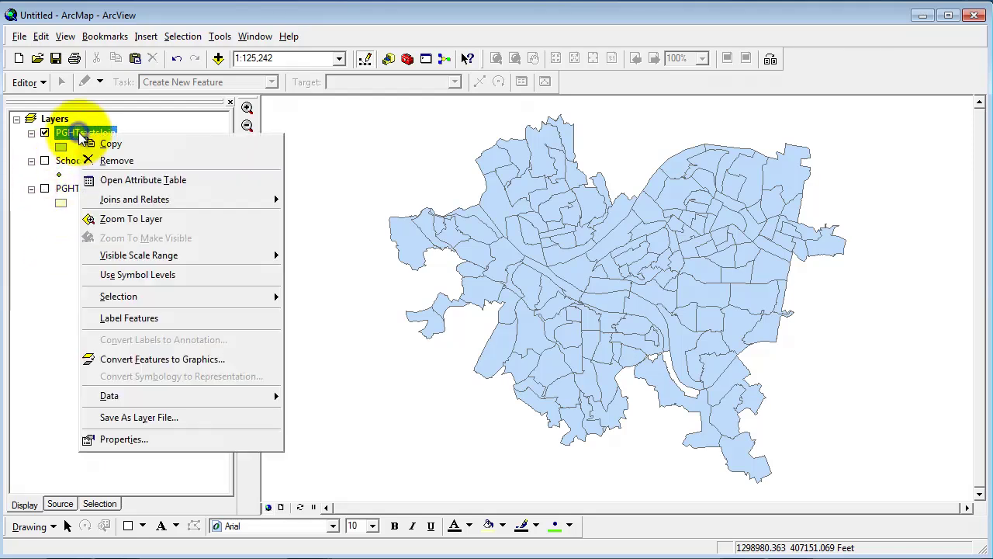
{"action": "left_click", "coordinate": [161, 439]}
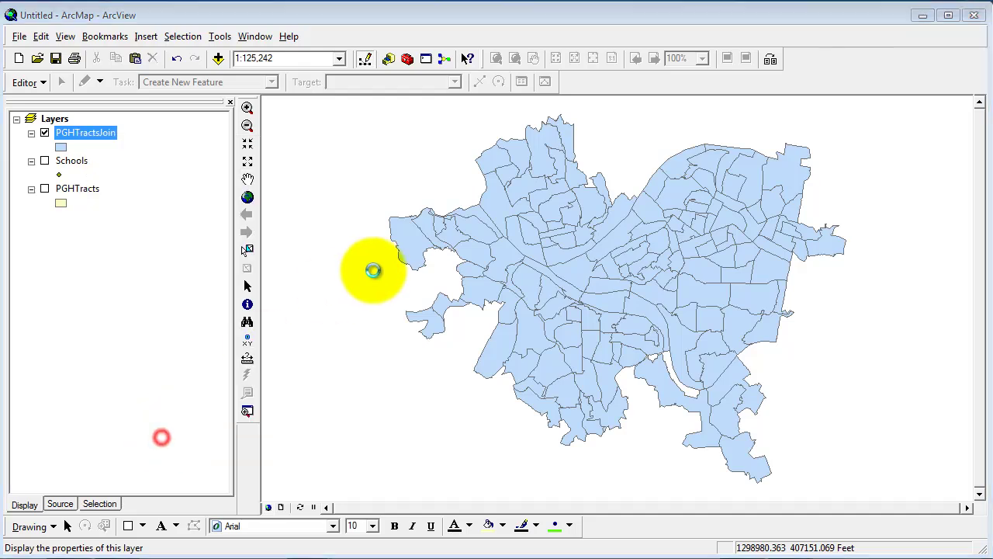
{"action": "left_click", "coordinate": [281, 209]}
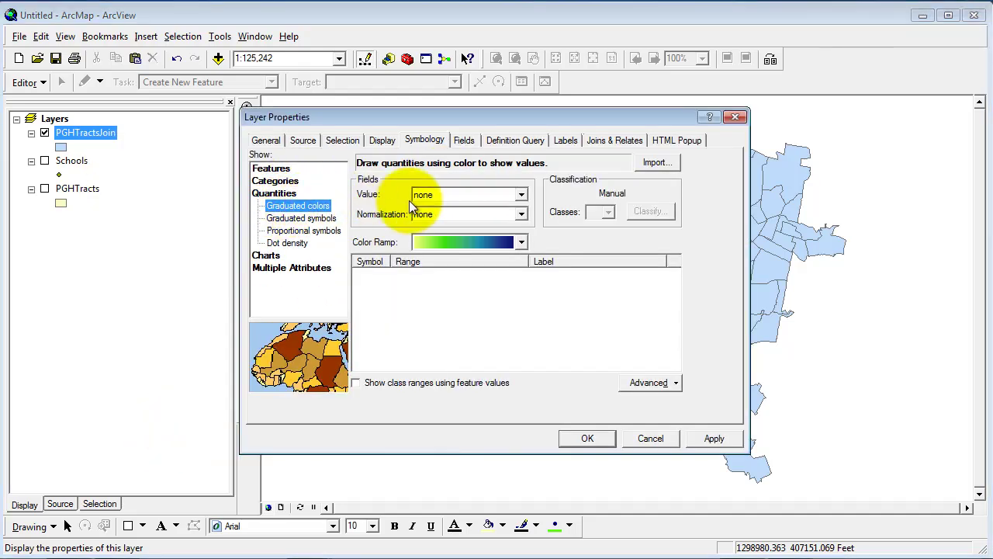
{"action": "left_click", "coordinate": [438, 195]}
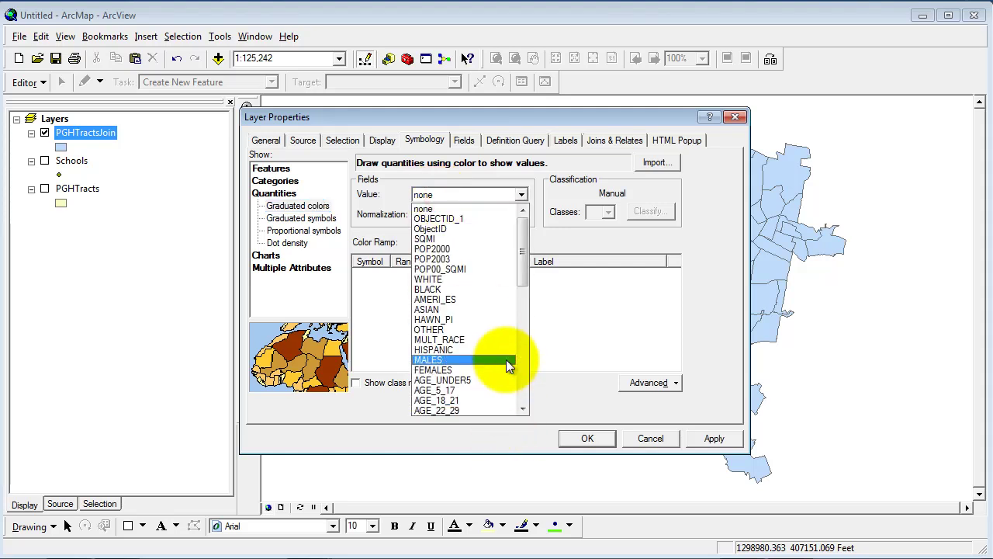
{"action": "left_click_drag", "start_coordinate": [523, 273], "coordinate": [522, 396]}
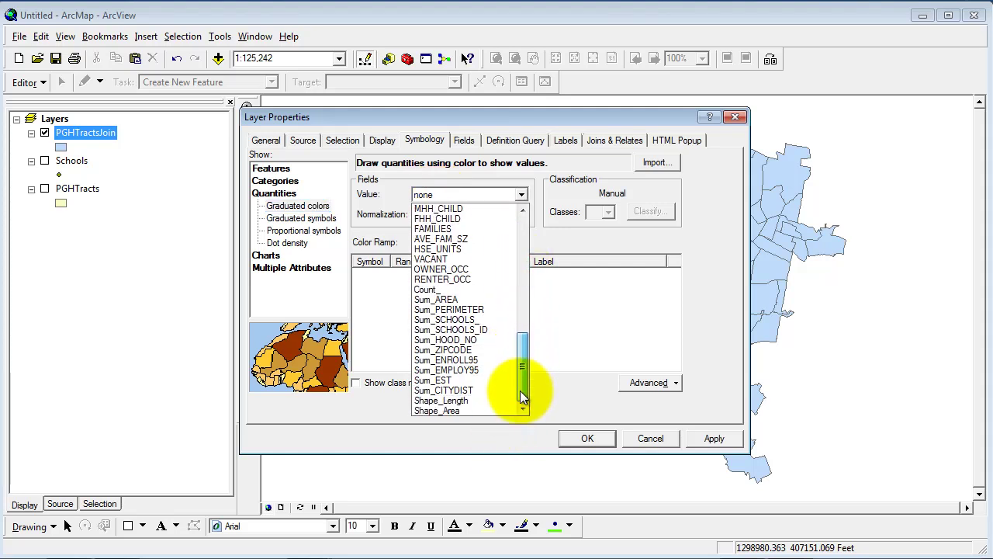
{"action": "left_click", "coordinate": [487, 360]}
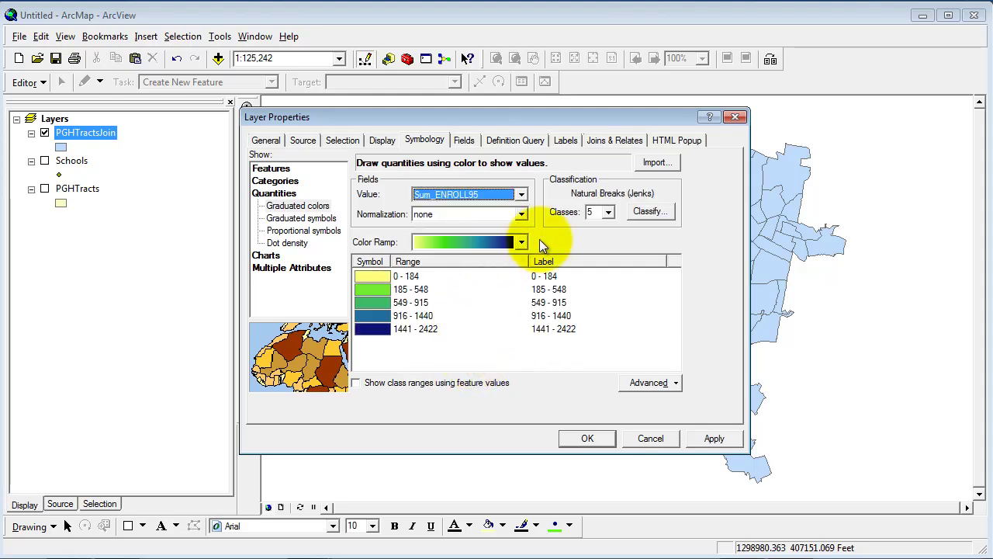
- Open the classification settings for Sum_ENROLL95 and choose the Quantile method
{"action": "left_click", "coordinate": [650, 211]}
{"action": "left_click", "coordinate": [427, 135]}
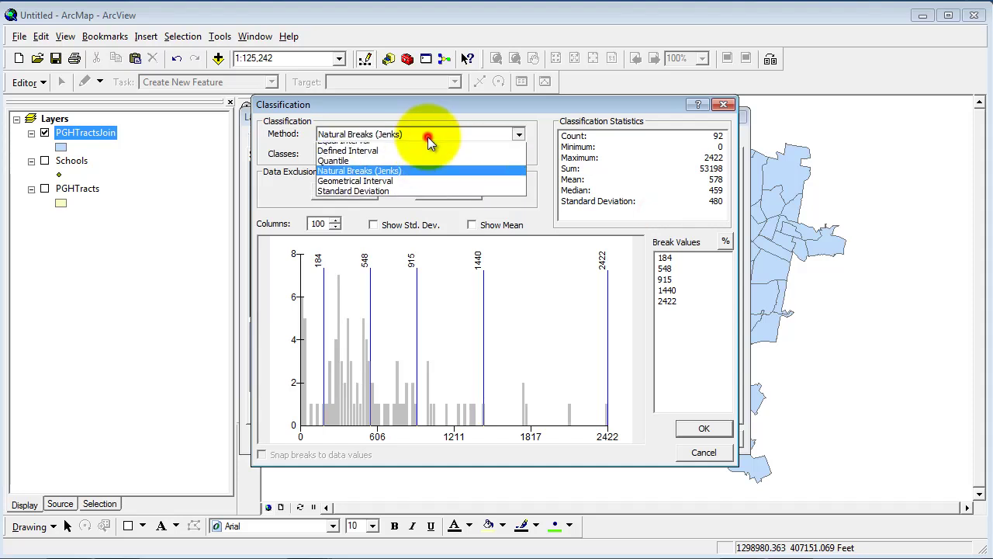
{"action": "left_click", "coordinate": [417, 179]}
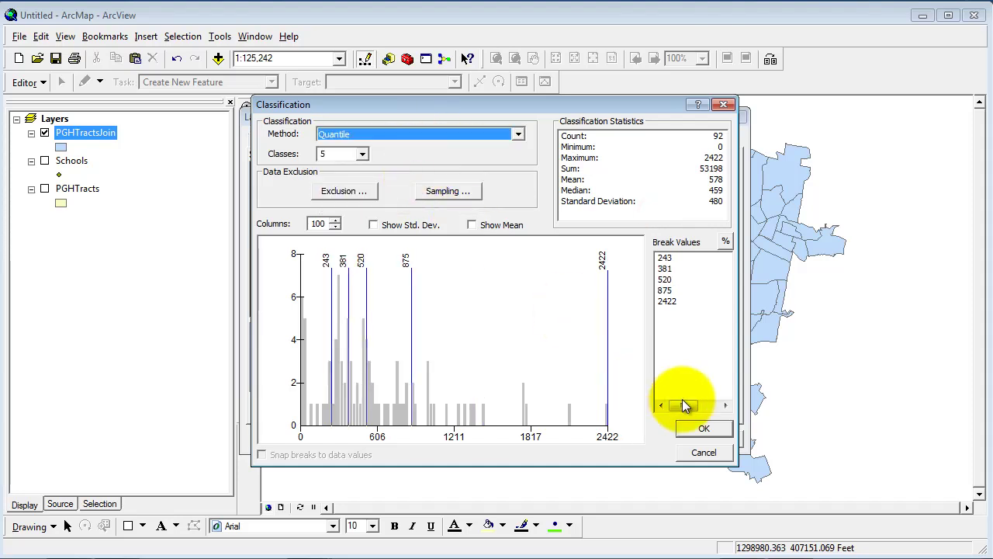
- Round the first four class break values to 250, 400, 500 and 900 and accept the classification
{"action": "left_click", "coordinate": [668, 257]}
{"action": "type", "text": "250"}
{"action": "key", "text": "Return"}
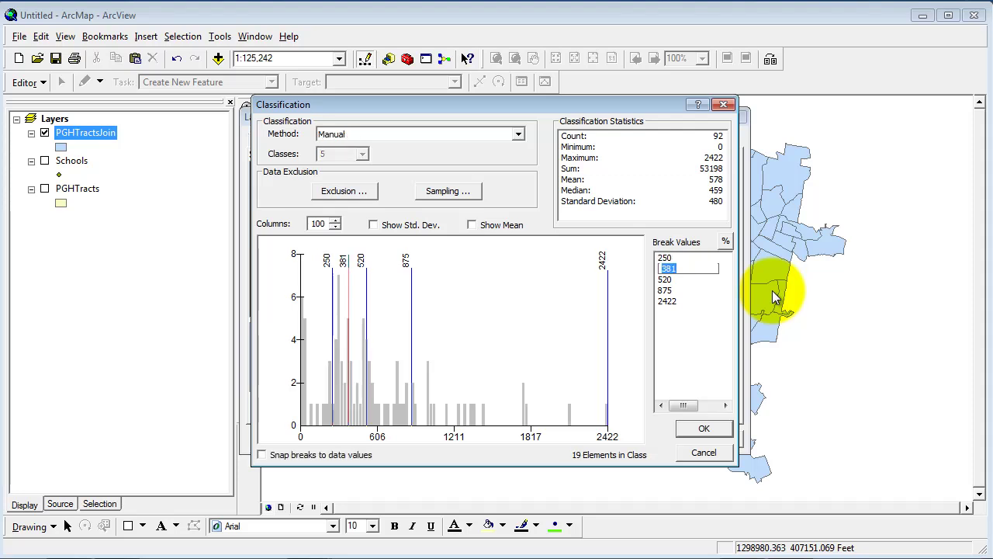
{"action": "type", "text": "400"}
{"action": "key", "text": "Return"}
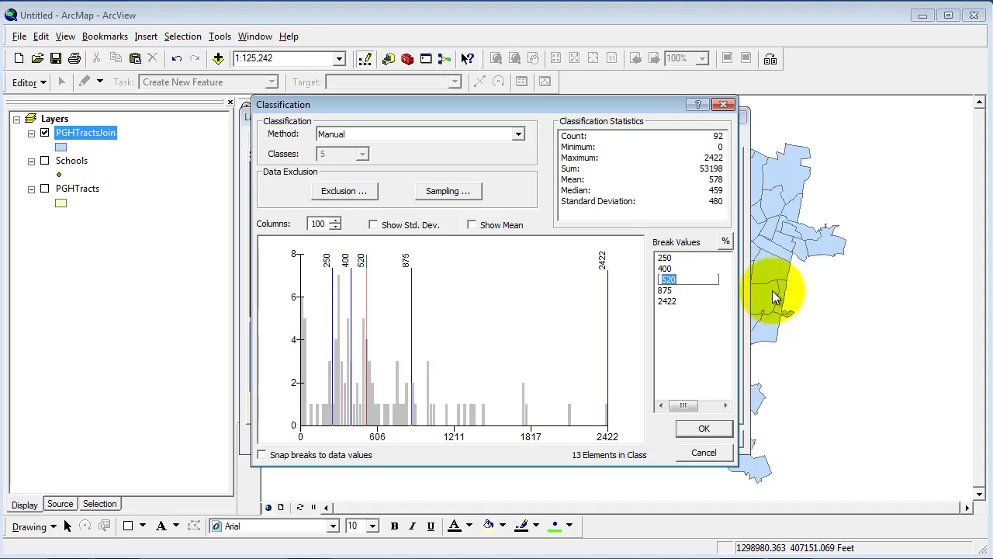
{"action": "type", "text": "500"}
{"action": "key", "text": "Return"}
{"action": "type", "text": "900"}
{"action": "key", "text": "Return"}
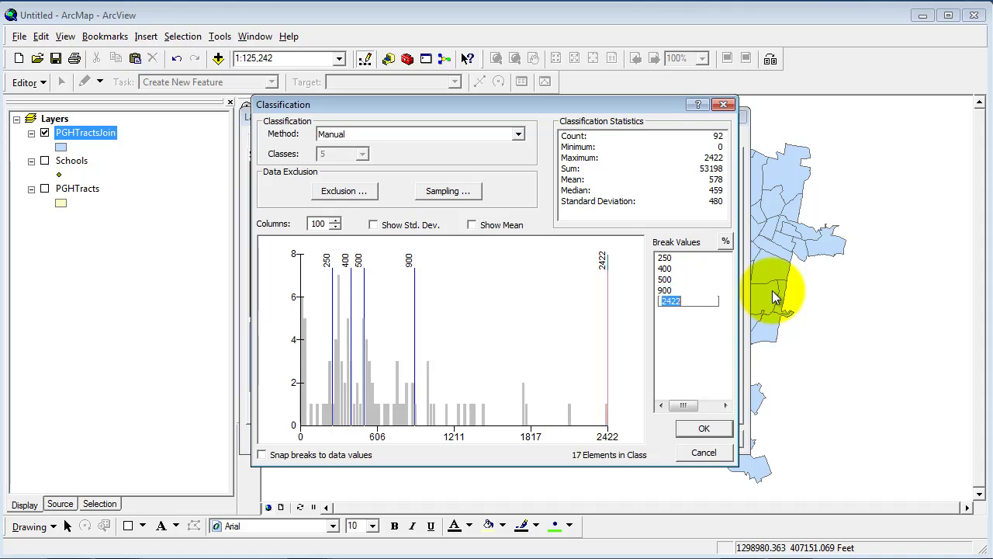
{"action": "left_click", "coordinate": [703, 428]}
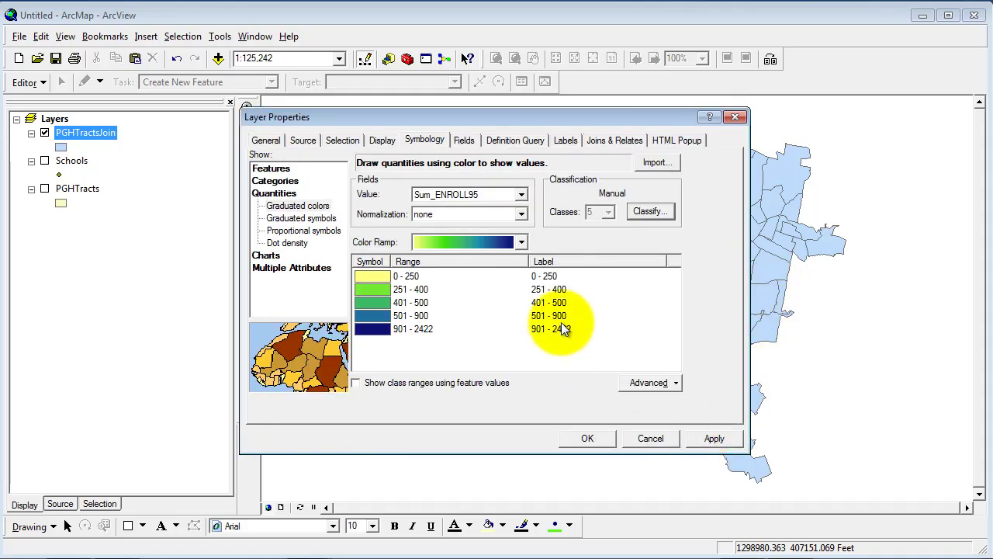
- Change the fourth break value to 1000 and apply the graduated color symbology to the map
{"action": "left_click", "coordinate": [661, 211]}
{"action": "left_click", "coordinate": [668, 291]}
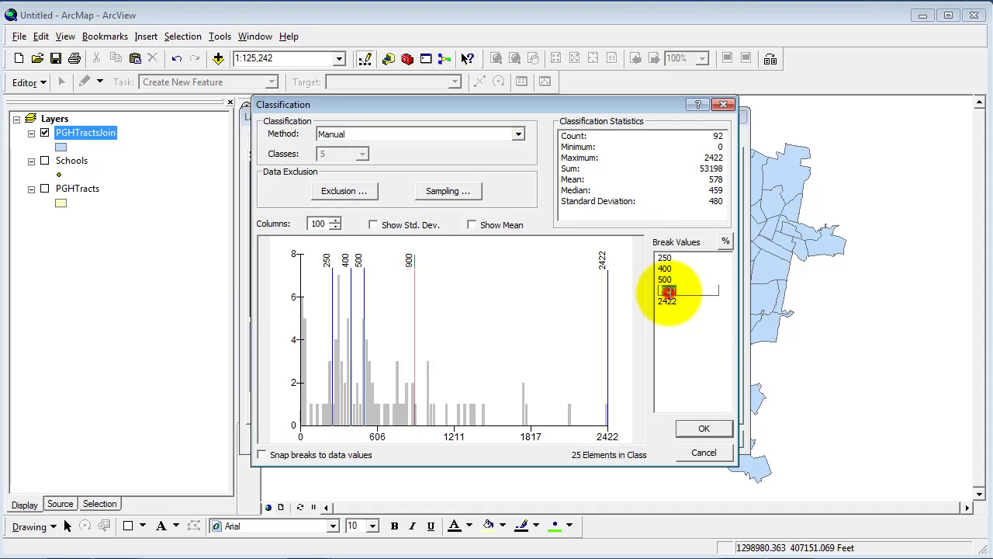
{"action": "type", "text": "1000"}
{"action": "key", "text": "Return"}
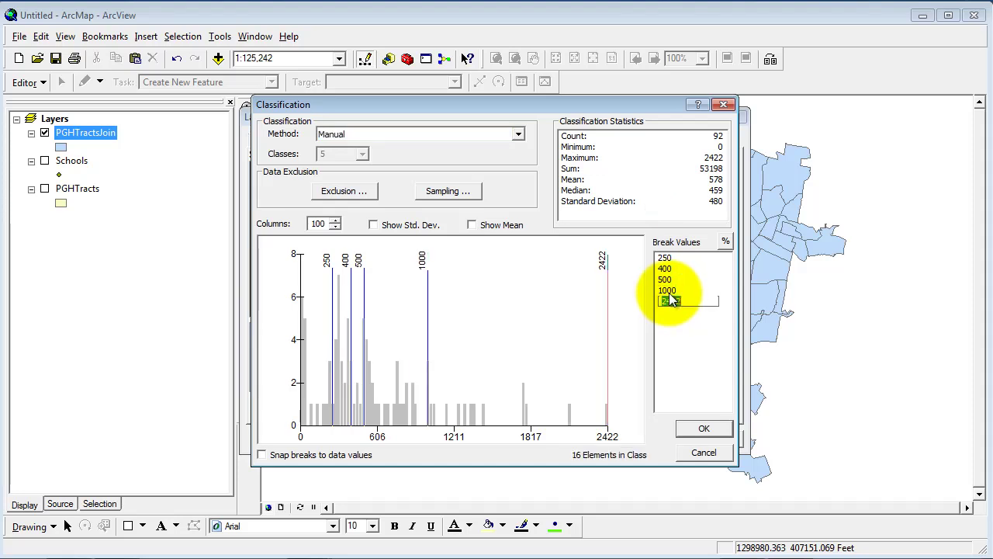
{"action": "left_click", "coordinate": [702, 431]}
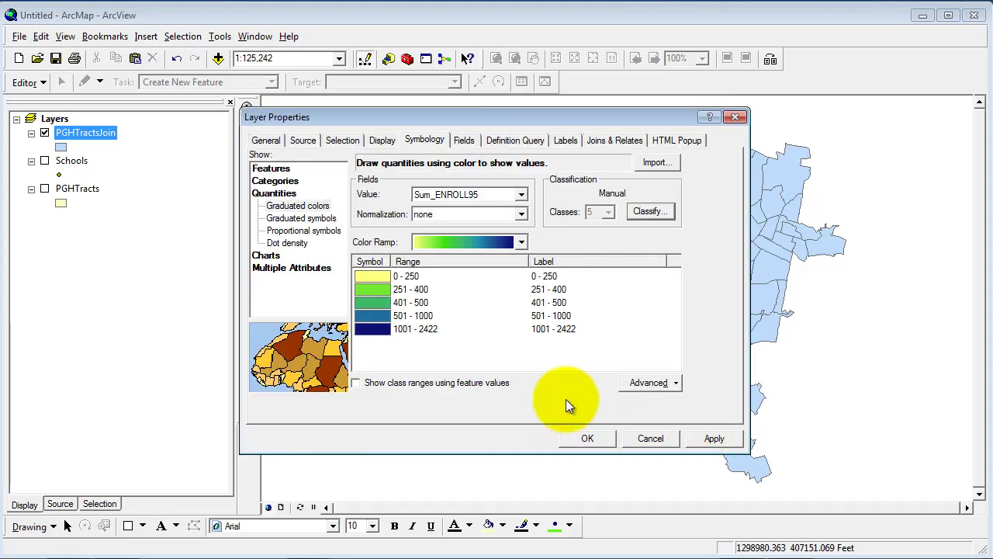
{"action": "left_click", "coordinate": [588, 439]}
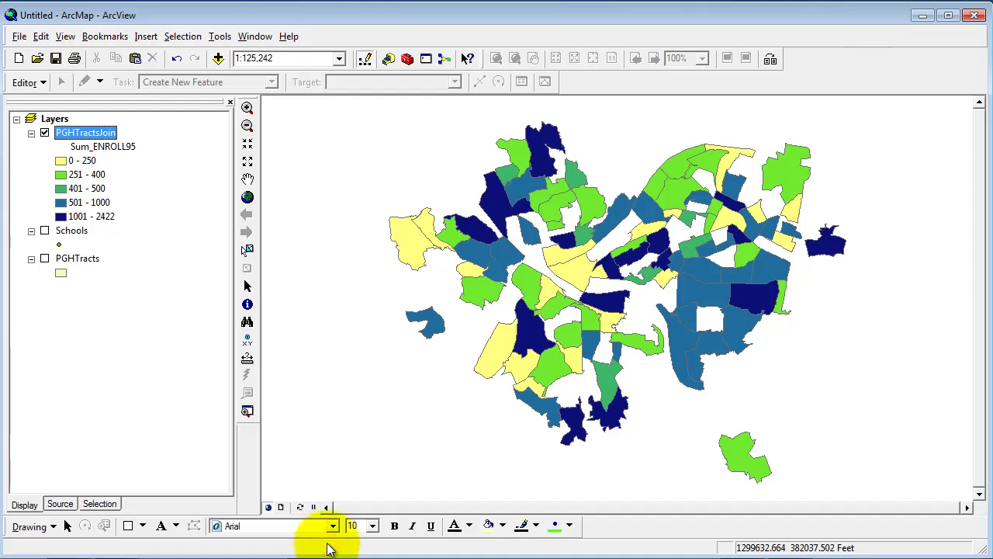
- Duplicate the PGHTractsJoin layer by copying it and pasting it into the Layers data frame
{"action": "left_click", "coordinate": [132, 355]}
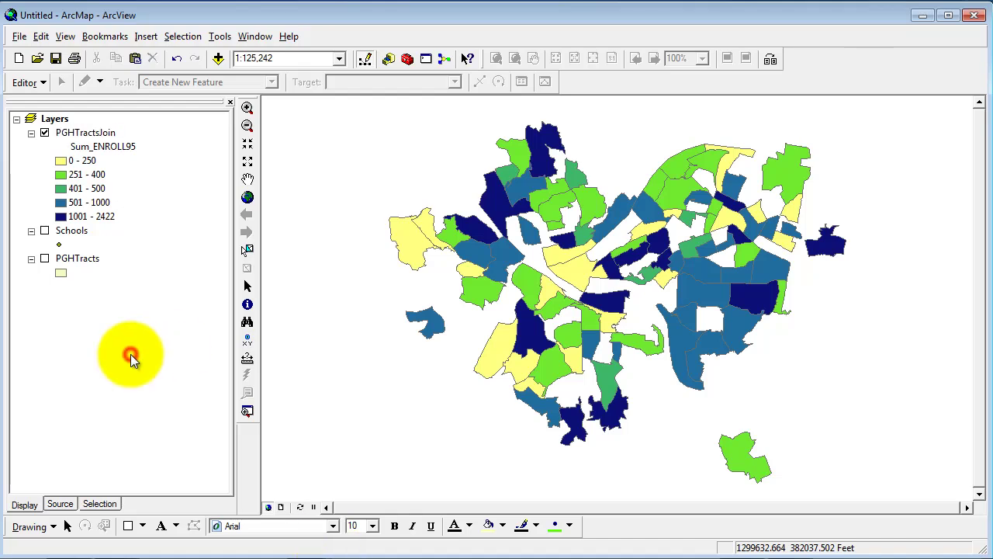
{"action": "right_click", "coordinate": [86, 133]}
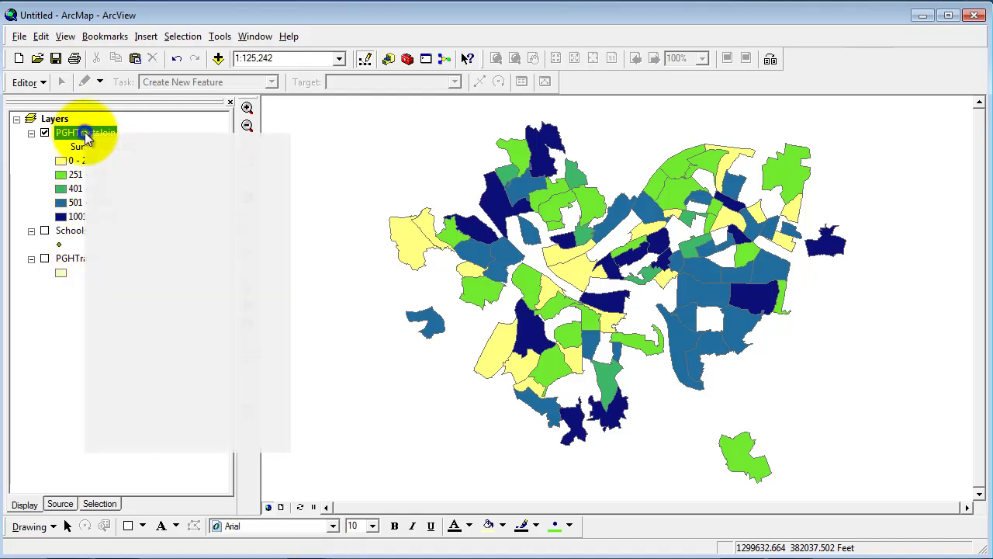
{"action": "left_click", "coordinate": [97, 141]}
{"action": "right_click", "coordinate": [56, 121]}
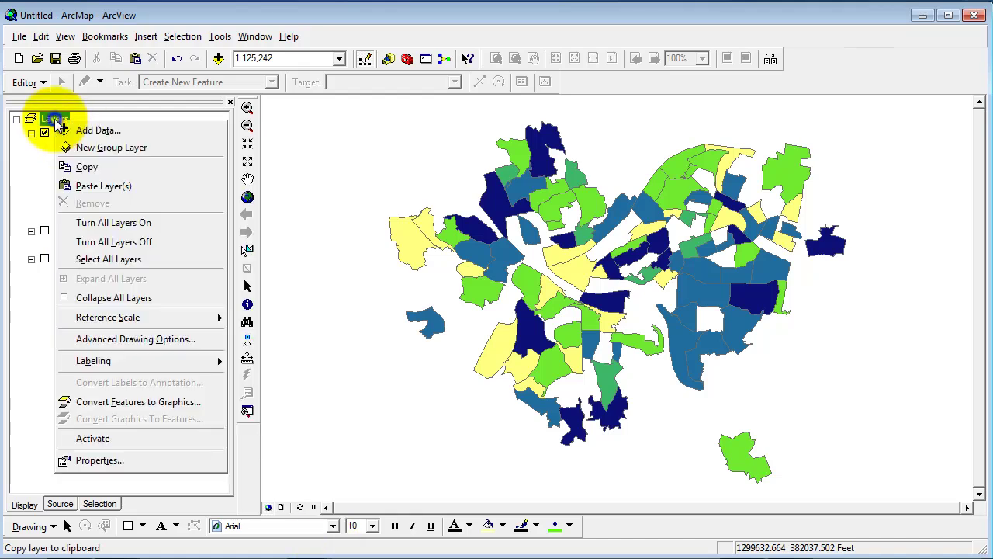
{"action": "left_click", "coordinate": [83, 185]}
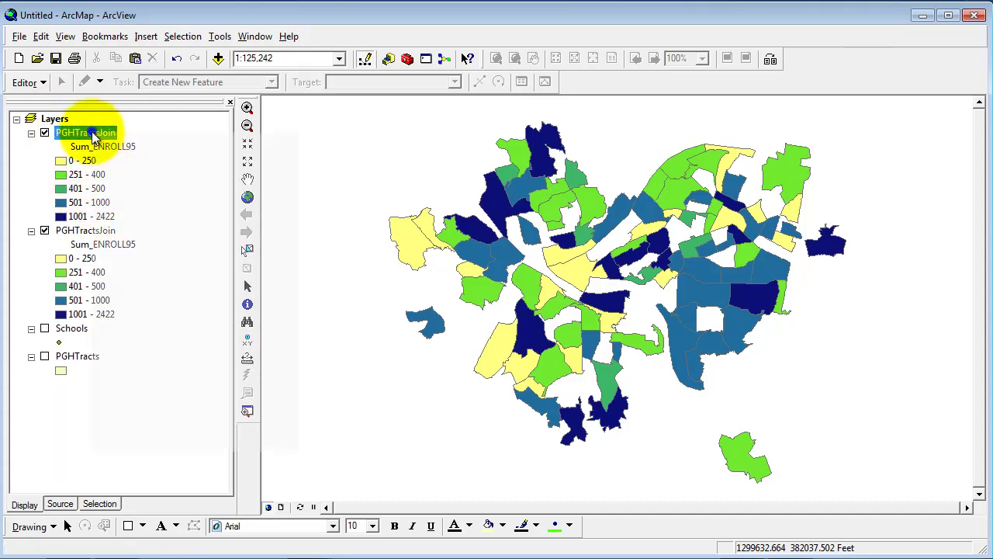
- Switch the upper PGHTractsJoin copy to graduated symbols based on the AGE_5_17 field
{"action": "right_click", "coordinate": [91, 133]}
{"action": "left_click", "coordinate": [136, 439]}
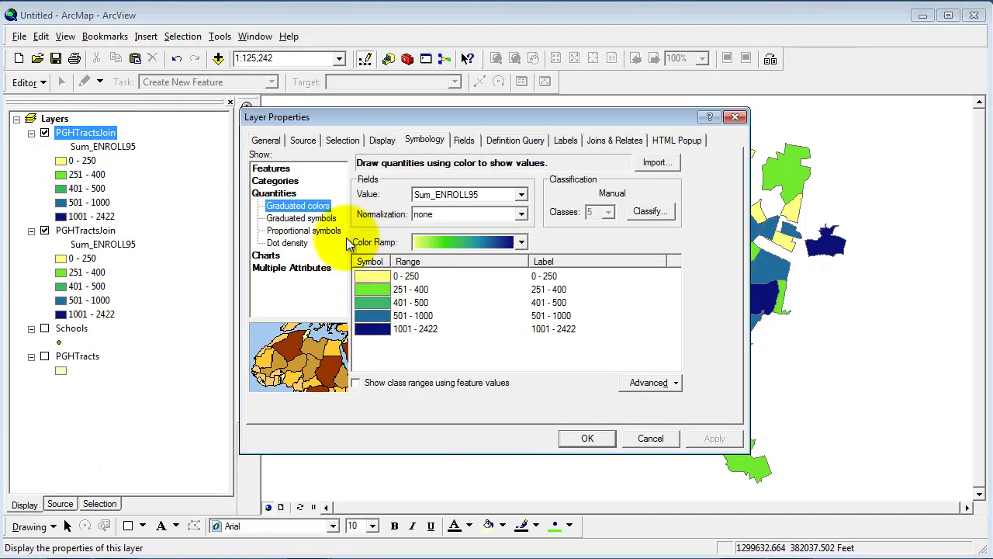
{"action": "left_click", "coordinate": [309, 219]}
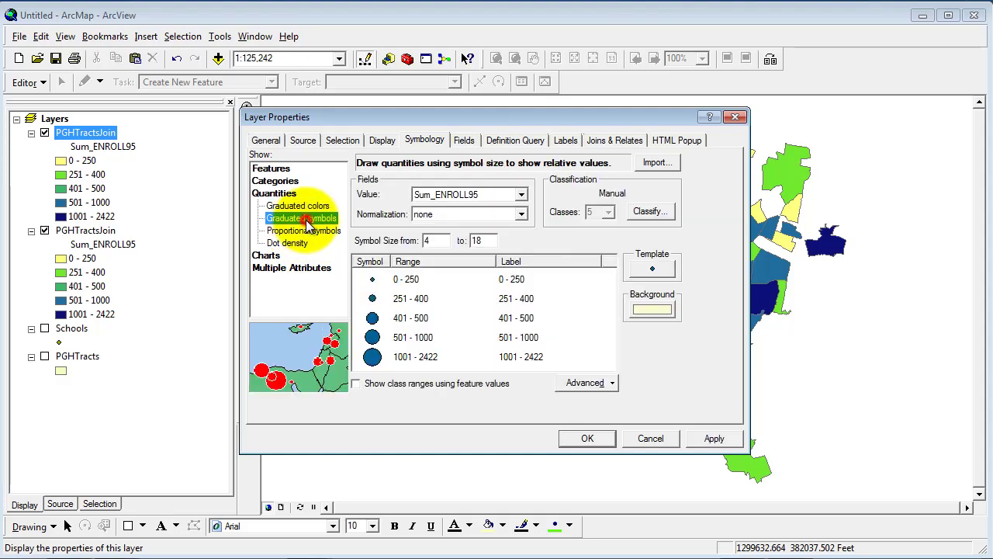
{"action": "left_click", "coordinate": [502, 199]}
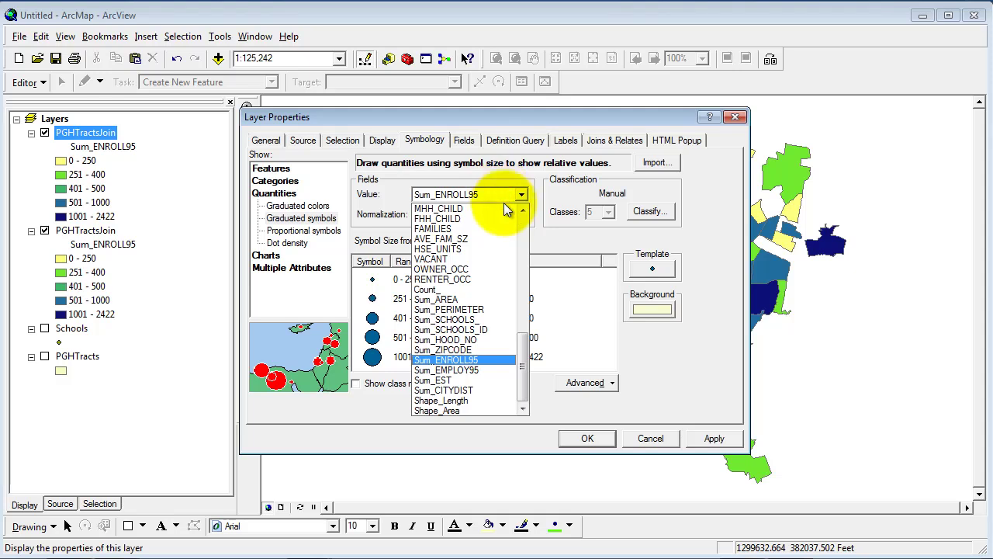
{"action": "left_click_drag", "start_coordinate": [525, 337], "coordinate": [521, 278]}
{"action": "left_click", "coordinate": [467, 248]}
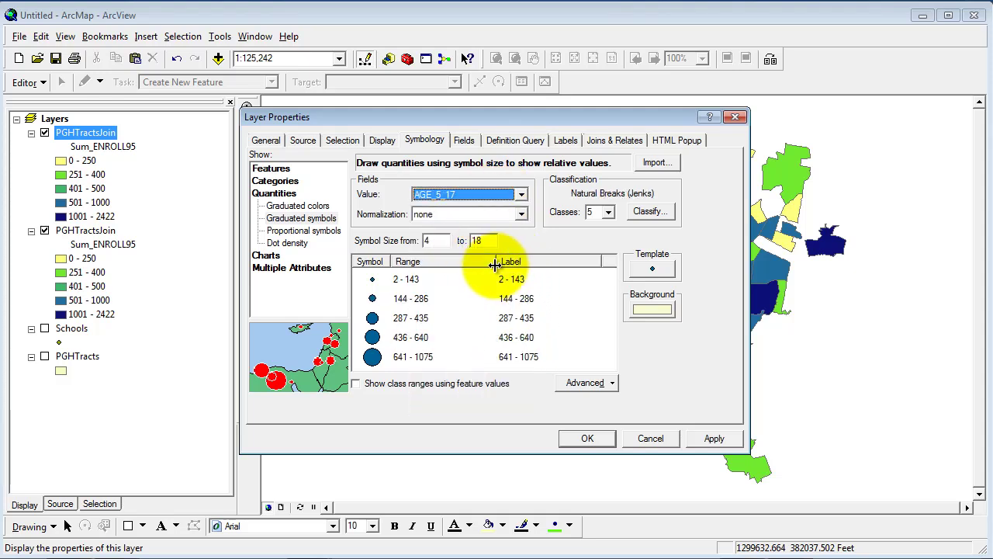
- Switch the classification method for the AGE_5_17 graduated symbols to Quantile
{"action": "left_click", "coordinate": [639, 211]}
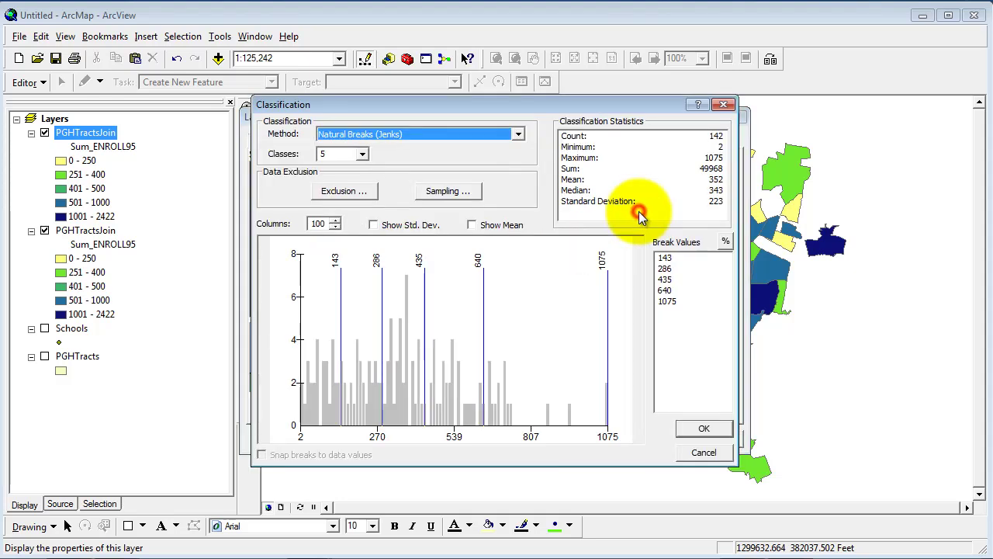
{"action": "left_click", "coordinate": [388, 135]}
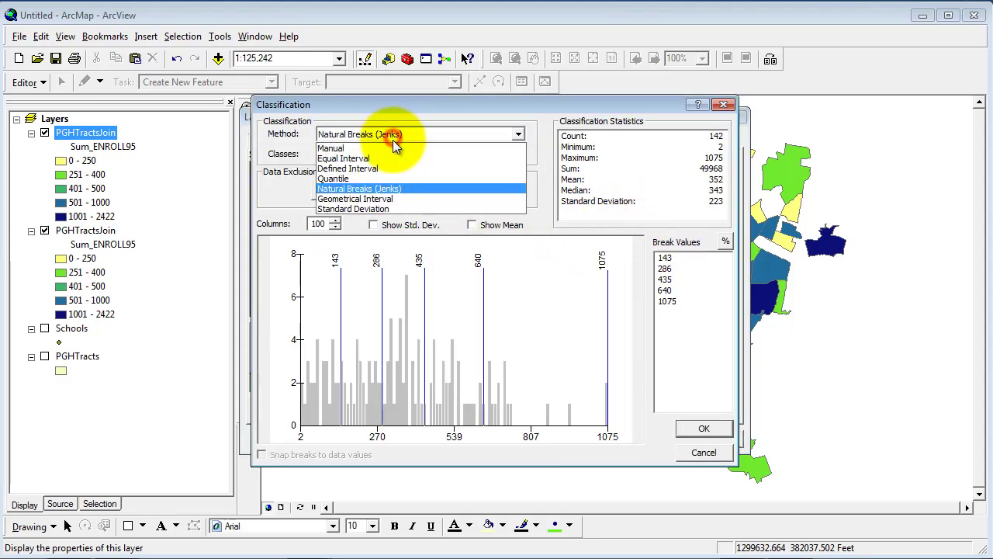
{"action": "left_click", "coordinate": [386, 181]}
- Set the first four AGE_5_17 break values to 150, 300, 400 and 550 and accept the classification
{"action": "left_click", "coordinate": [680, 259]}
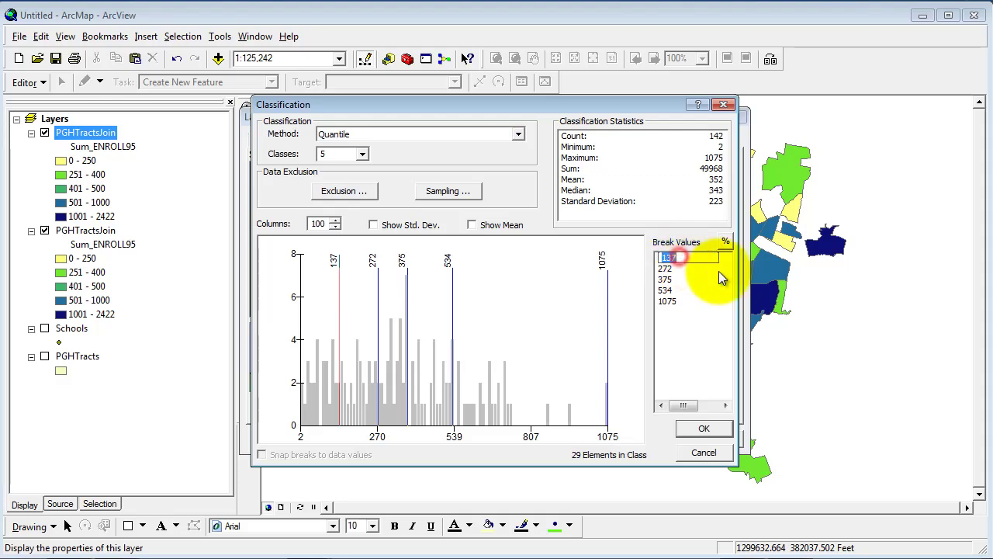
{"action": "left_click", "coordinate": [720, 269]}
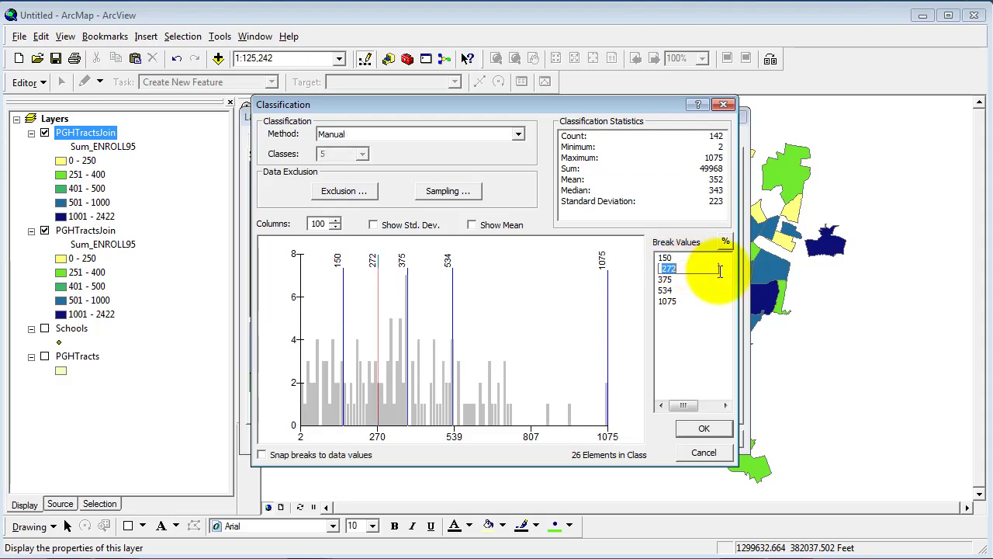
{"action": "type", "text": "300"}
{"action": "key", "text": "Return"}
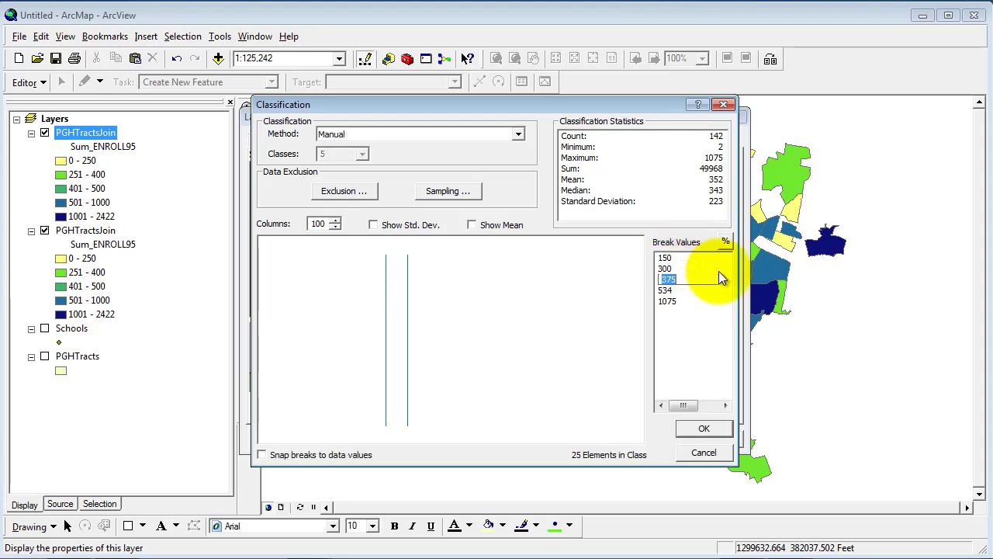
{"action": "type", "text": "400"}
{"action": "key", "text": "Return"}
{"action": "type", "text": "55"}
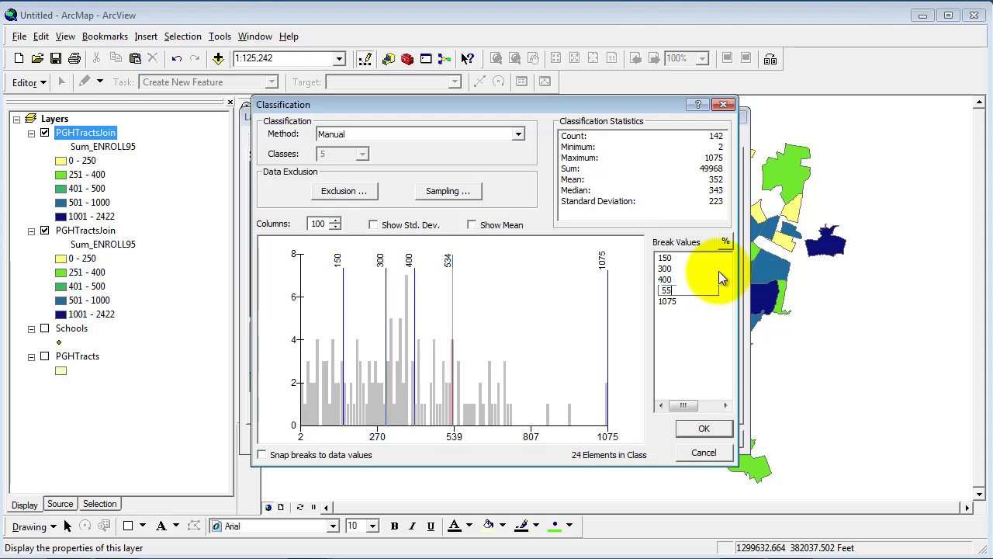
{"action": "type", "text": "0"}
{"action": "key", "text": "Return"}
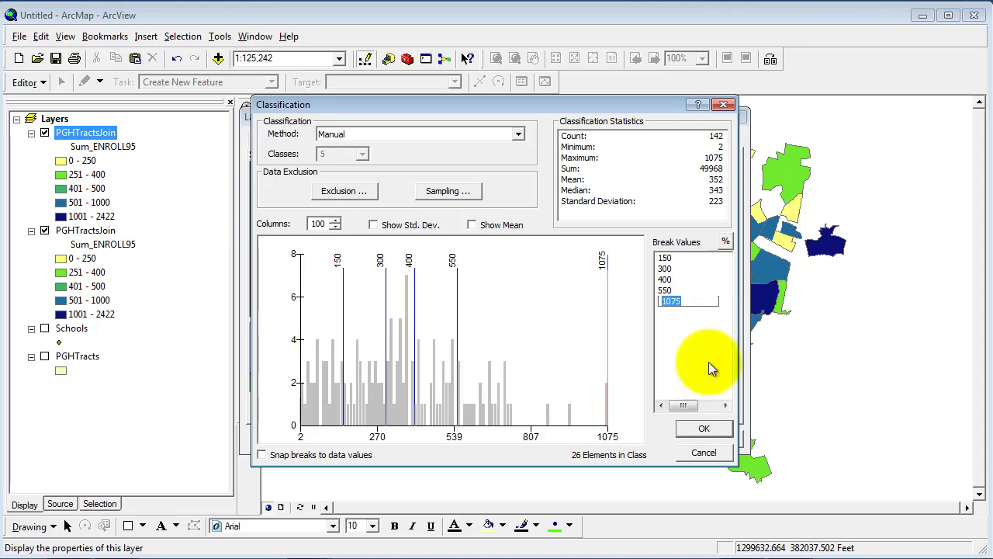
{"action": "left_click", "coordinate": [702, 427]}
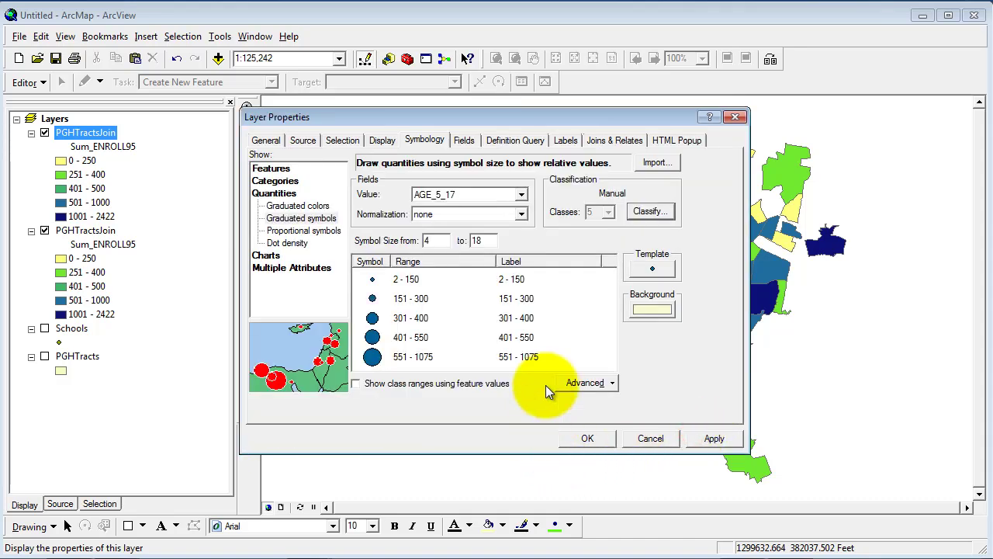
- Change the template marker color for the graduated symbols to red
{"action": "left_click", "coordinate": [664, 268]}
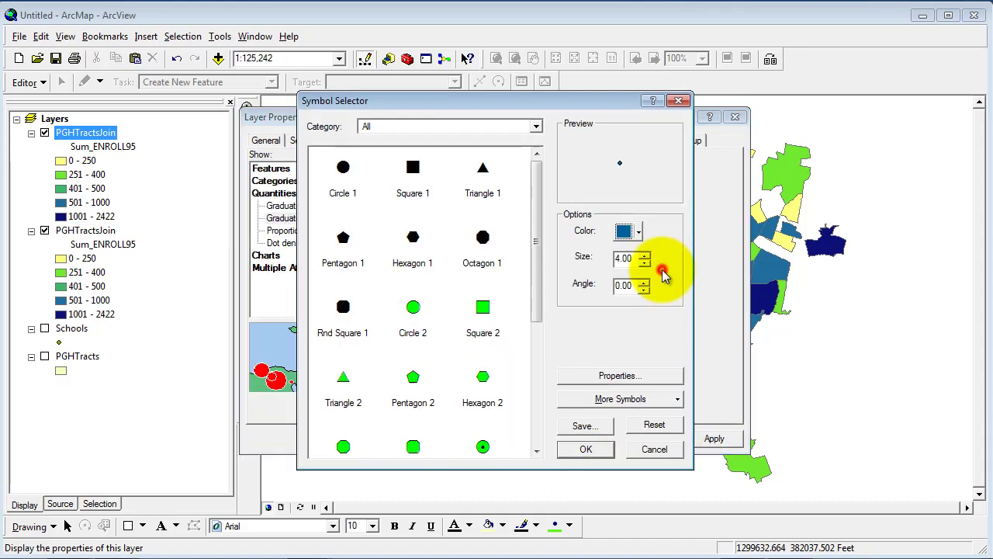
{"action": "left_click", "coordinate": [637, 233]}
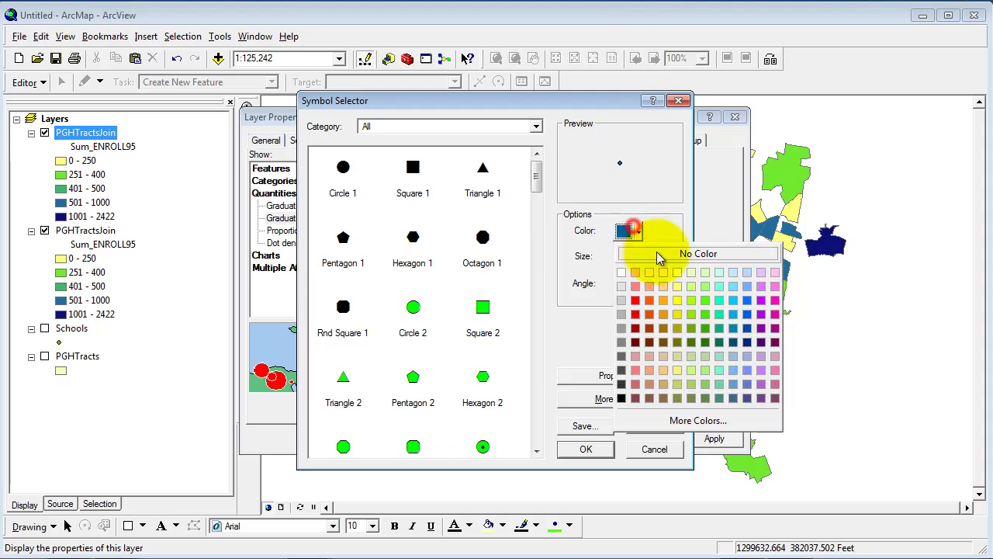
{"action": "left_click", "coordinate": [646, 302]}
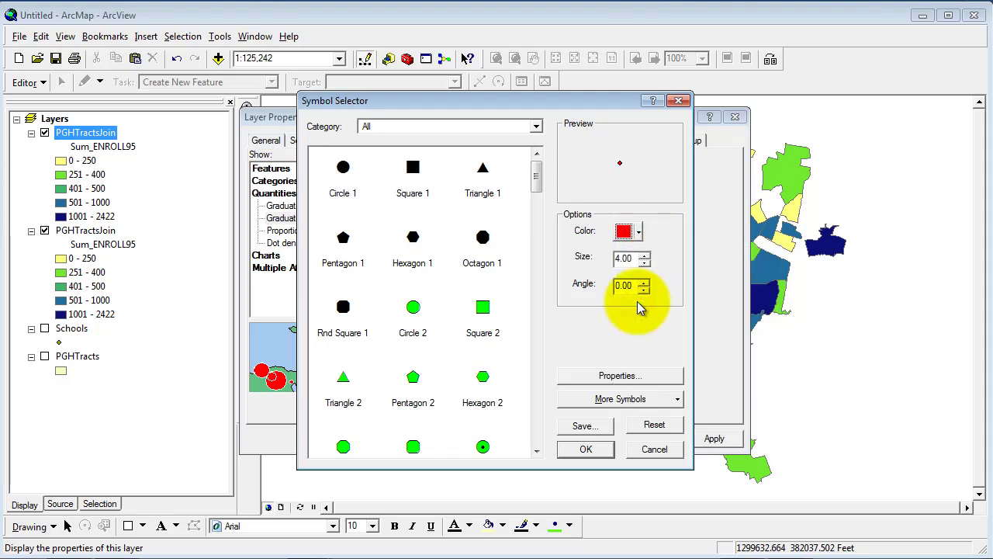
- Add a halo mask of size 1 to the template marker and apply the graduated symbols to the map
{"action": "left_click", "coordinate": [619, 375]}
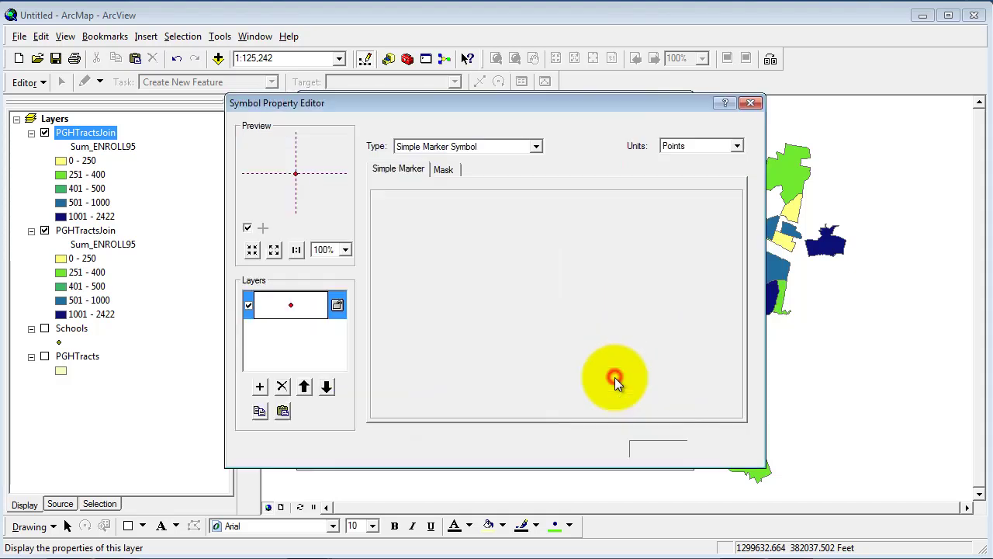
{"action": "left_click", "coordinate": [452, 174]}
{"action": "left_click", "coordinate": [405, 237]}
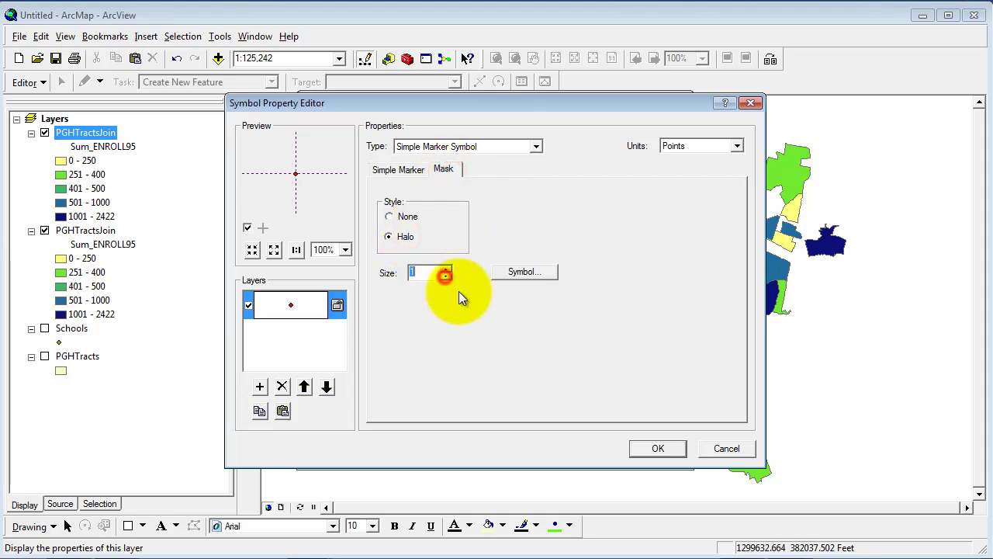
{"action": "left_click", "coordinate": [658, 448]}
{"action": "left_click", "coordinate": [588, 448]}
{"action": "left_click", "coordinate": [587, 438]}
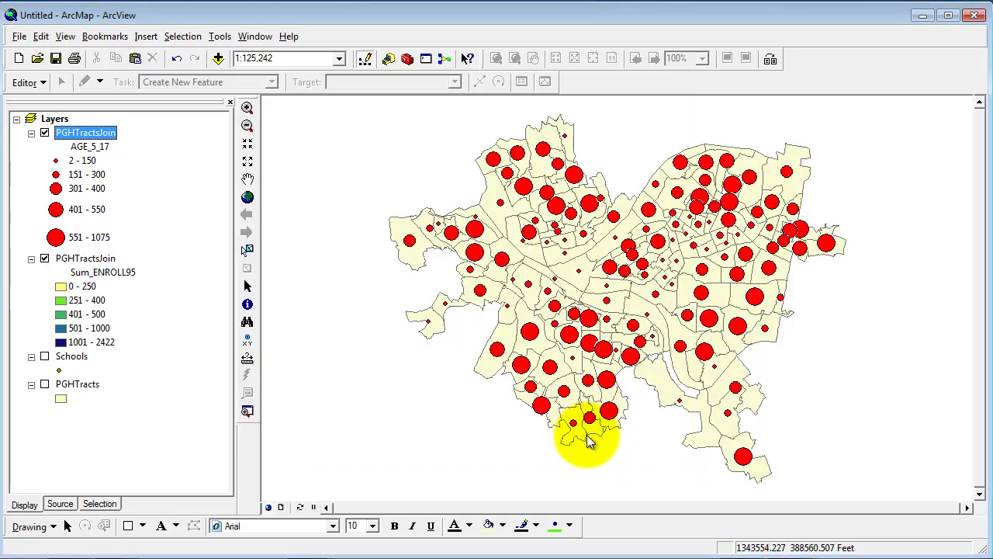
- Set the background fill of the AGE_5_17 graduated symbols layer to No Color and apply it
{"action": "right_click", "coordinate": [83, 132]}
{"action": "left_click", "coordinate": [155, 439]}
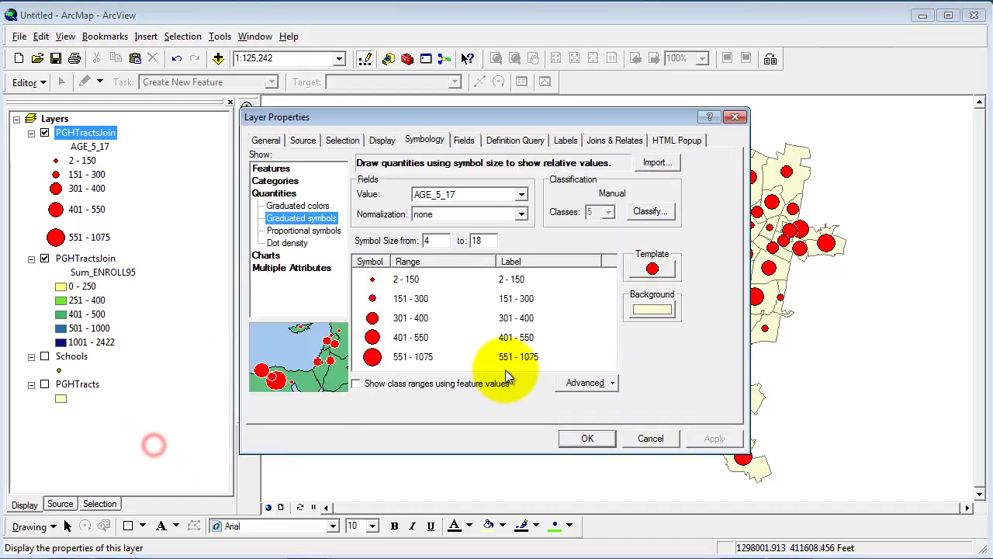
{"action": "left_click", "coordinate": [649, 254]}
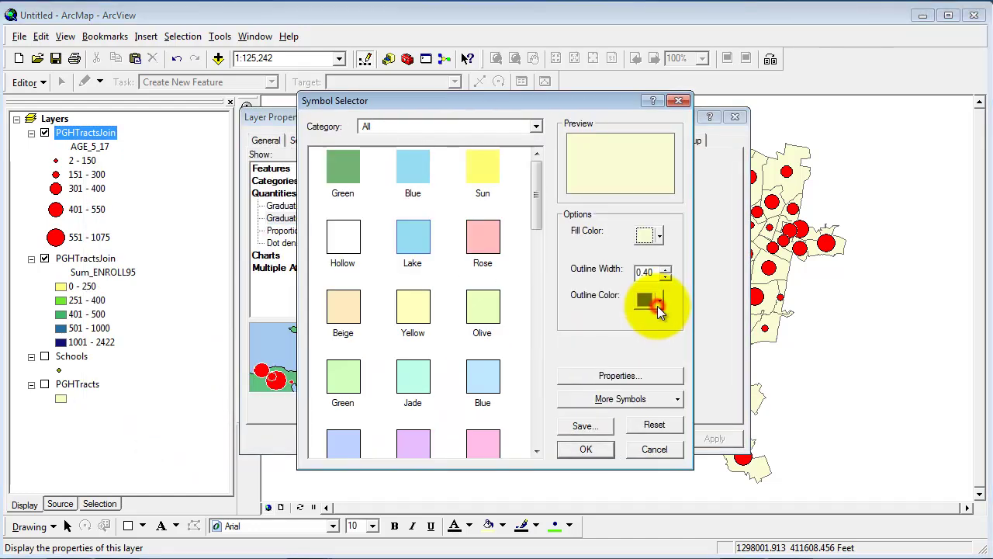
{"action": "left_click", "coordinate": [647, 238]}
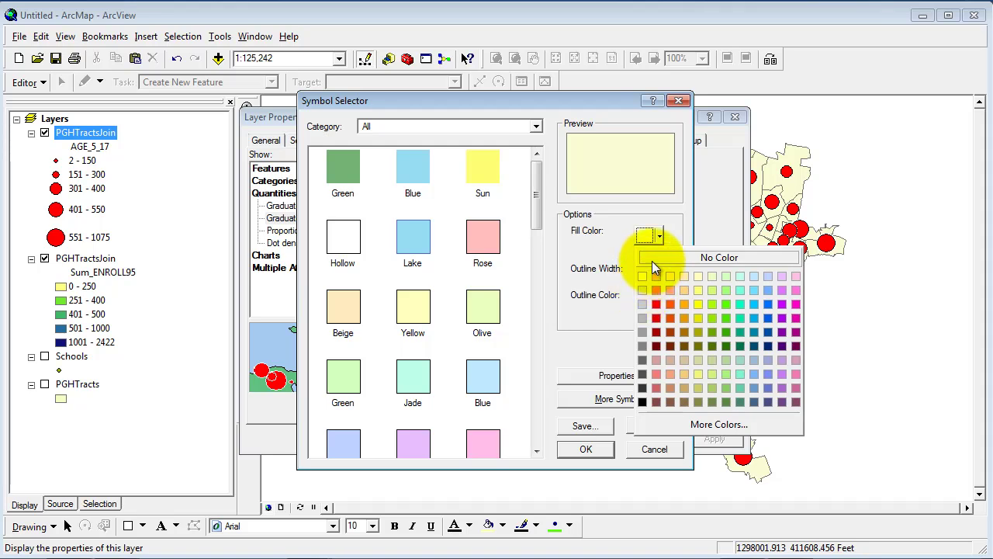
{"action": "left_click", "coordinate": [655, 262]}
{"action": "left_click", "coordinate": [586, 449]}
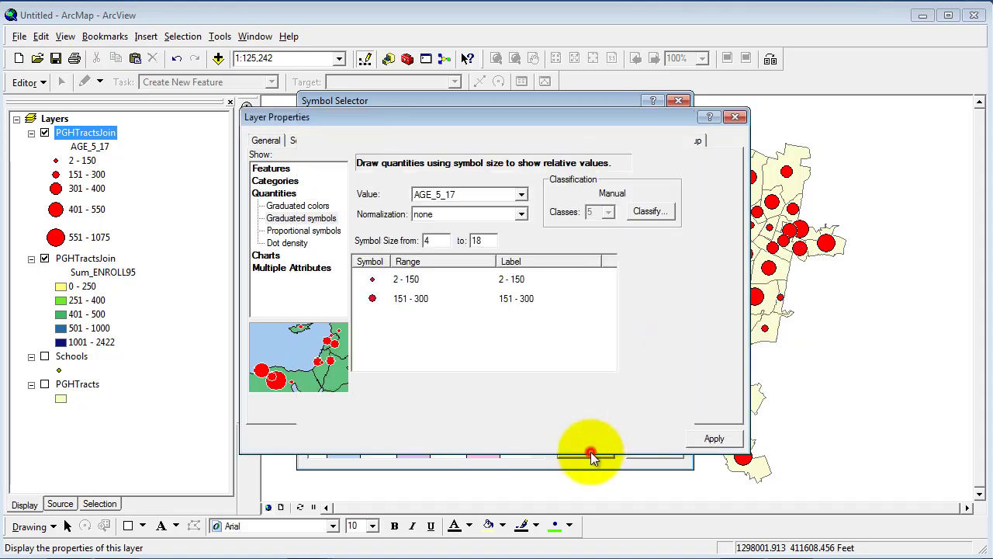
{"action": "left_click", "coordinate": [588, 439]}
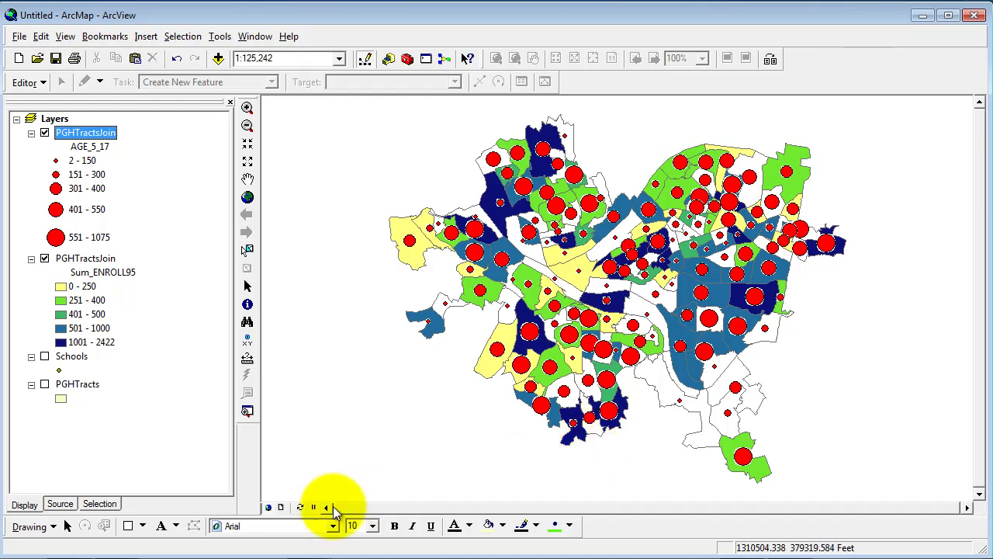
- Switch to layout view and set the page orientation to Landscape
{"action": "left_click", "coordinate": [281, 507]}
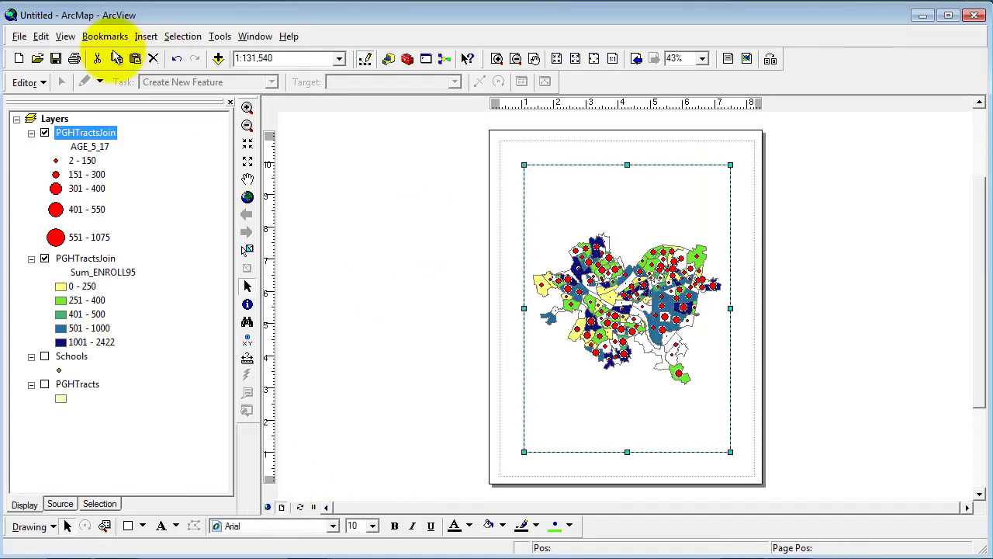
{"action": "left_click", "coordinate": [20, 36]}
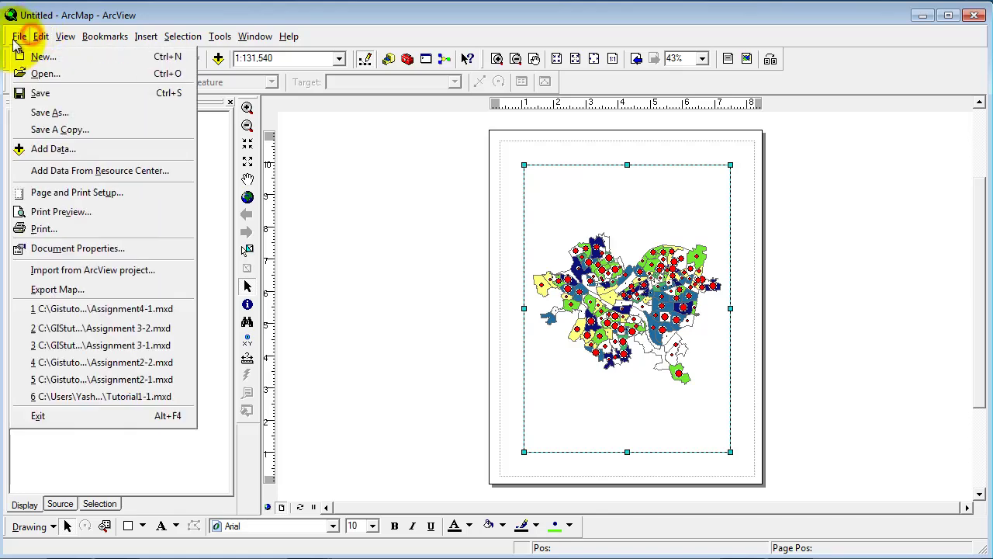
{"action": "left_click", "coordinate": [46, 192]}
{"action": "left_click", "coordinate": [485, 262]}
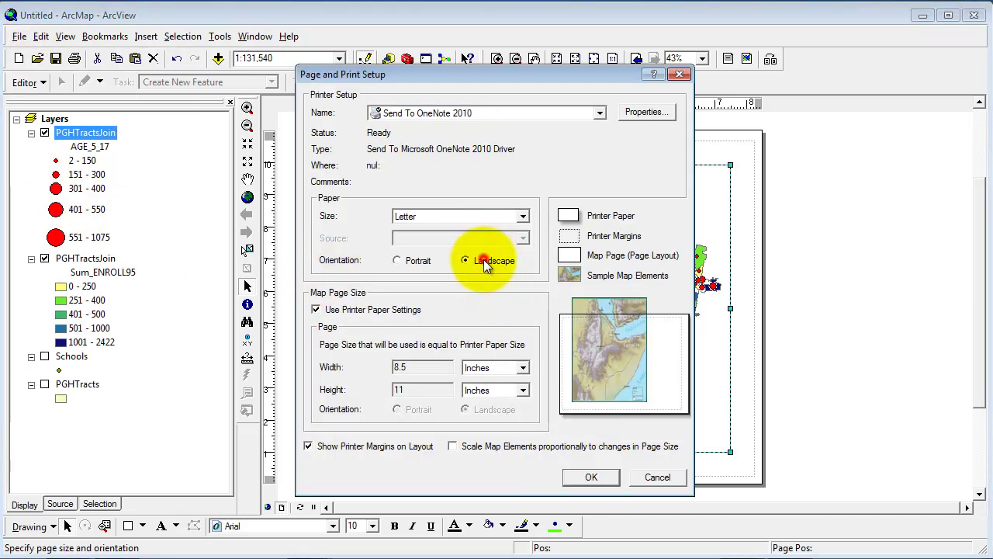
{"action": "left_click", "coordinate": [583, 477]}
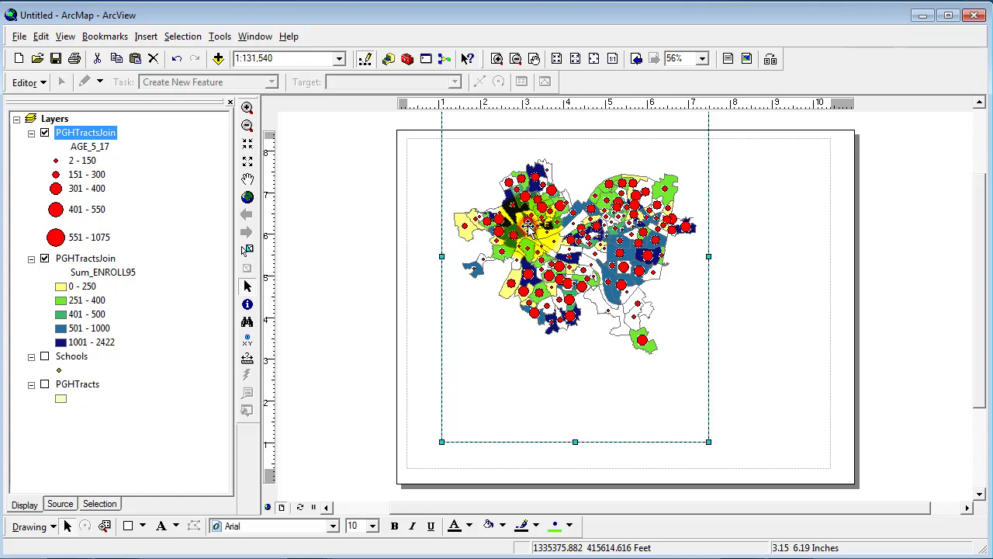
- Place ruler guides along all four printer margins of the layout page
{"action": "left_click", "coordinate": [407, 107]}
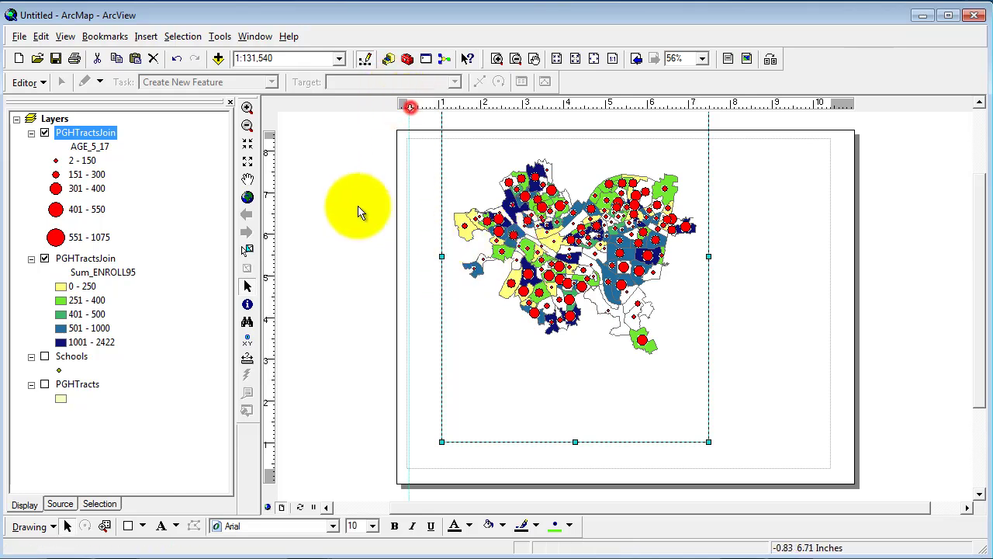
{"action": "left_click", "coordinate": [270, 141]}
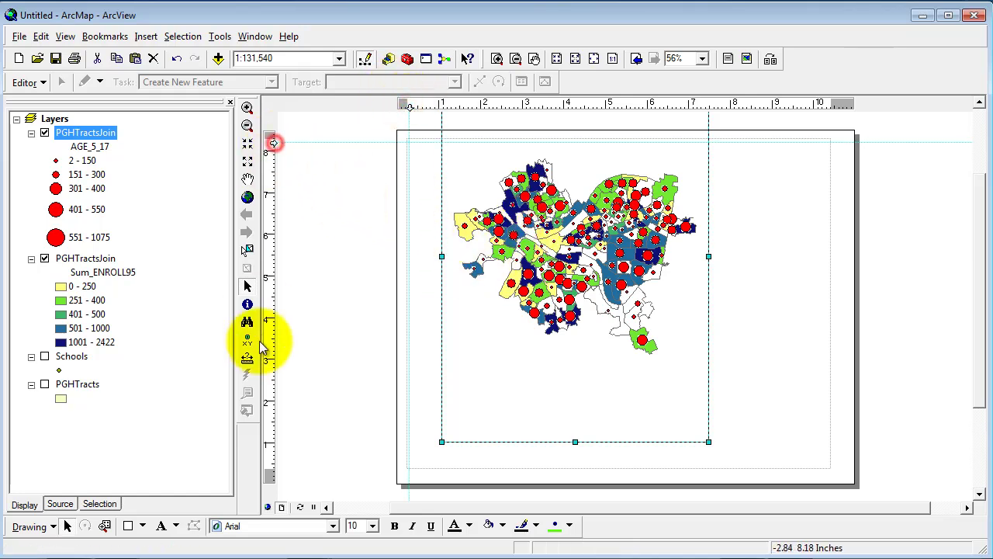
{"action": "left_click", "coordinate": [273, 464]}
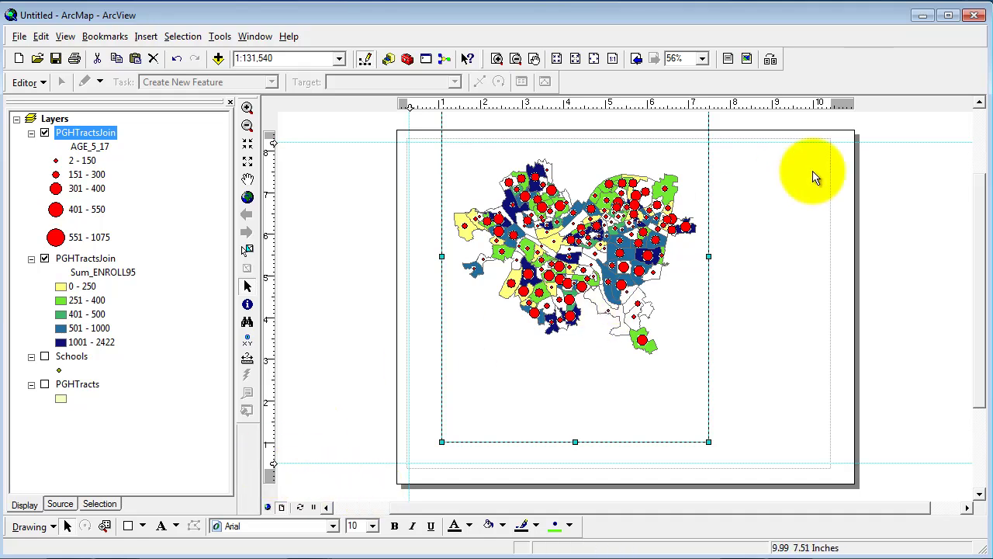
{"action": "left_click", "coordinate": [827, 105]}
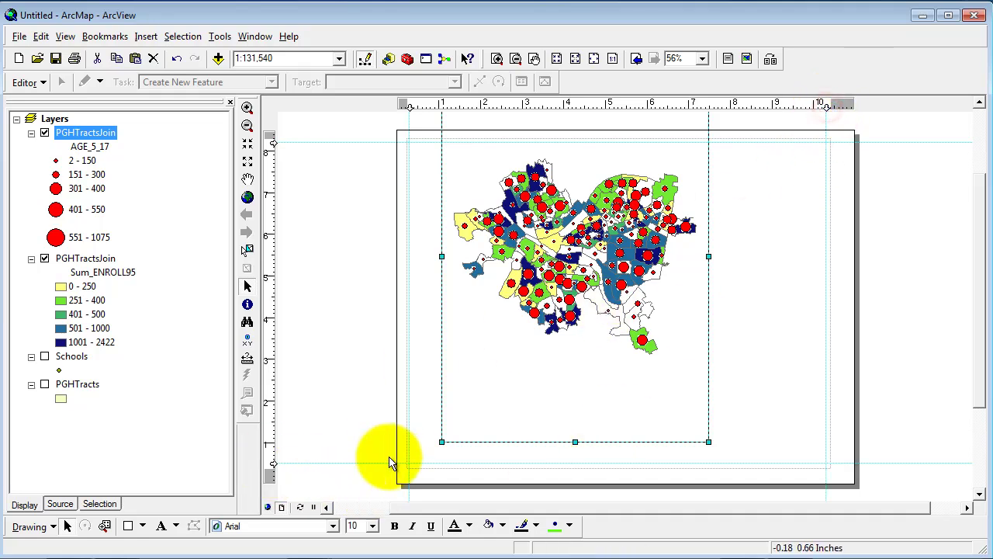
{"action": "left_click", "coordinate": [272, 466]}
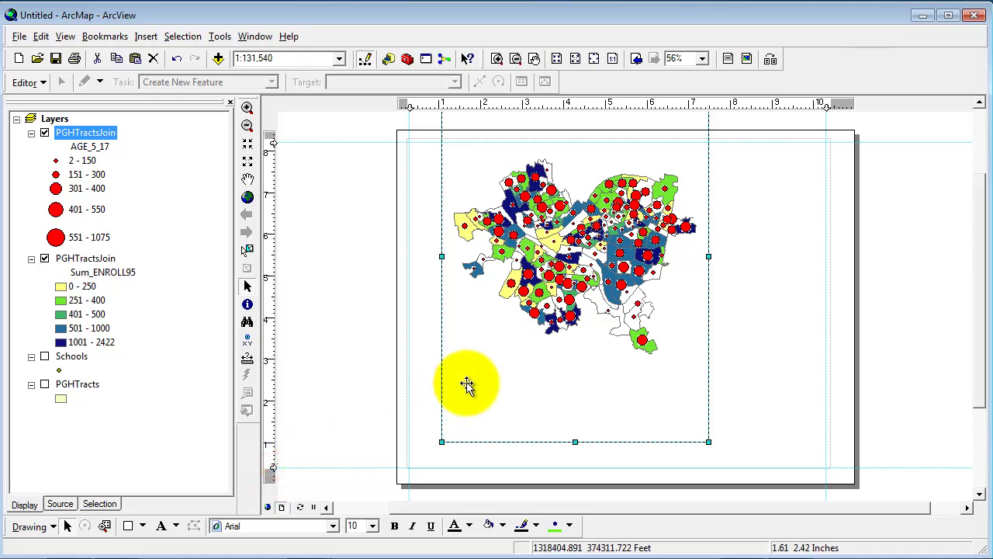
- Move and resize the data frame to fit the four guides, and insert a map title
{"action": "left_click_drag", "start_coordinate": [514, 306], "coordinate": [484, 377]}
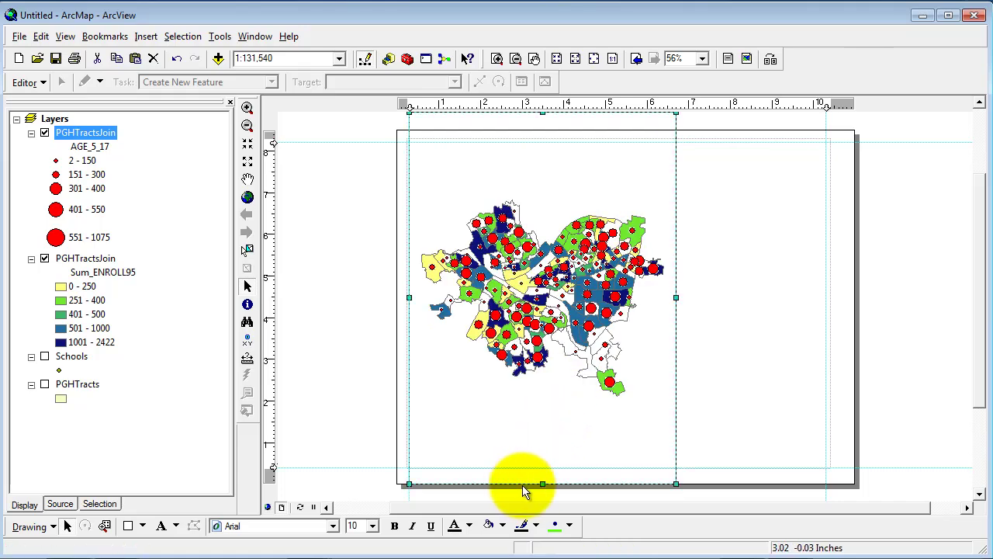
{"action": "left_click_drag", "start_coordinate": [541, 481], "coordinate": [543, 466]}
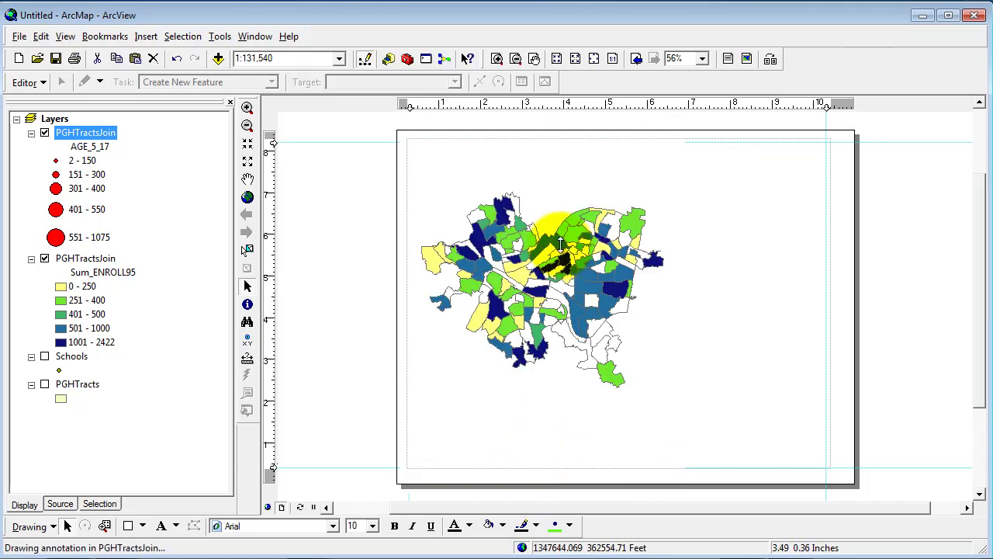
{"action": "left_click", "coordinate": [149, 39]}
{"action": "left_click", "coordinate": [159, 73]}
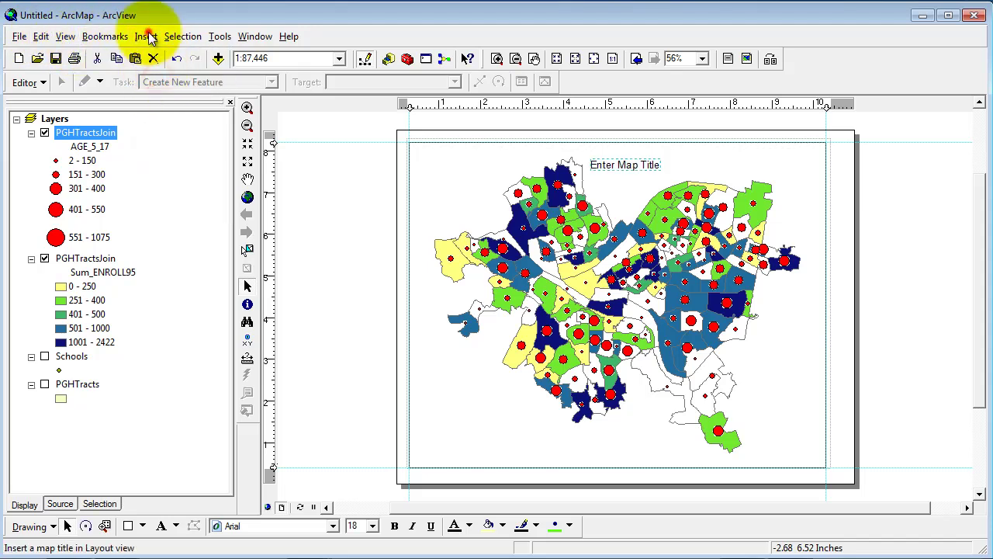
- Insert a legend with the default settings and place it in the lower-left corner of the data frame
{"action": "left_click", "coordinate": [146, 37]}
{"action": "left_click", "coordinate": [166, 132]}
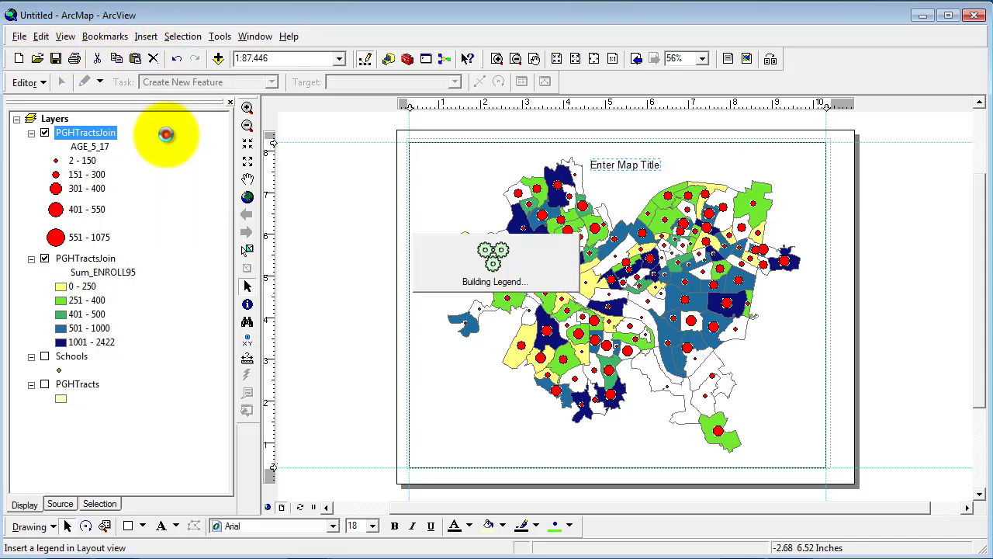
{"action": "left_click", "coordinate": [590, 429]}
{"action": "left_click", "coordinate": [590, 429]}
{"action": "left_click", "coordinate": [590, 429]}
{"action": "left_click", "coordinate": [589, 429]}
{"action": "left_click", "coordinate": [592, 432]}
{"action": "left_click_drag", "start_coordinate": [583, 293], "coordinate": [448, 405]}
- Insert a north arrow in the ESRI North 15 style into the layout
{"action": "left_click", "coordinate": [146, 36]}
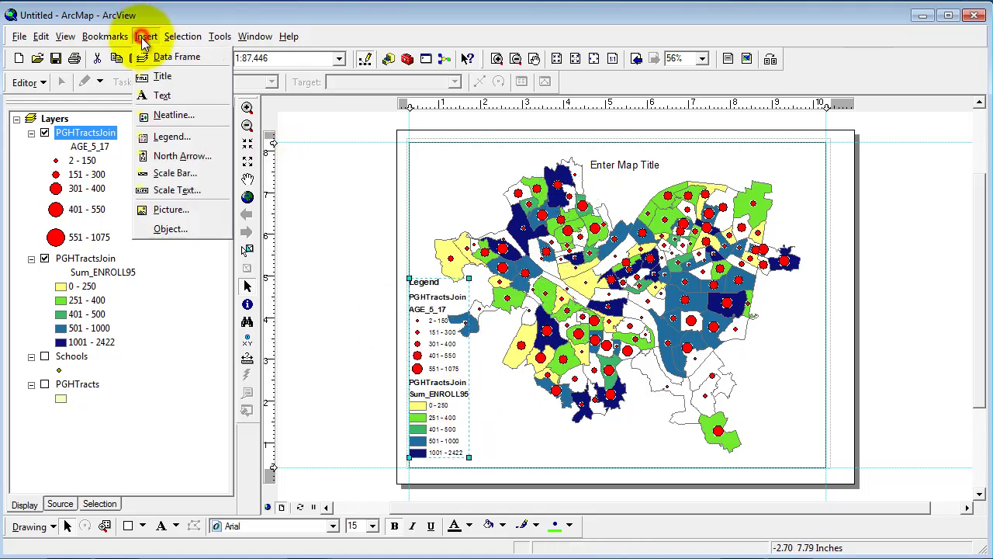
{"action": "left_click", "coordinate": [194, 157]}
{"action": "left_click", "coordinate": [242, 297]}
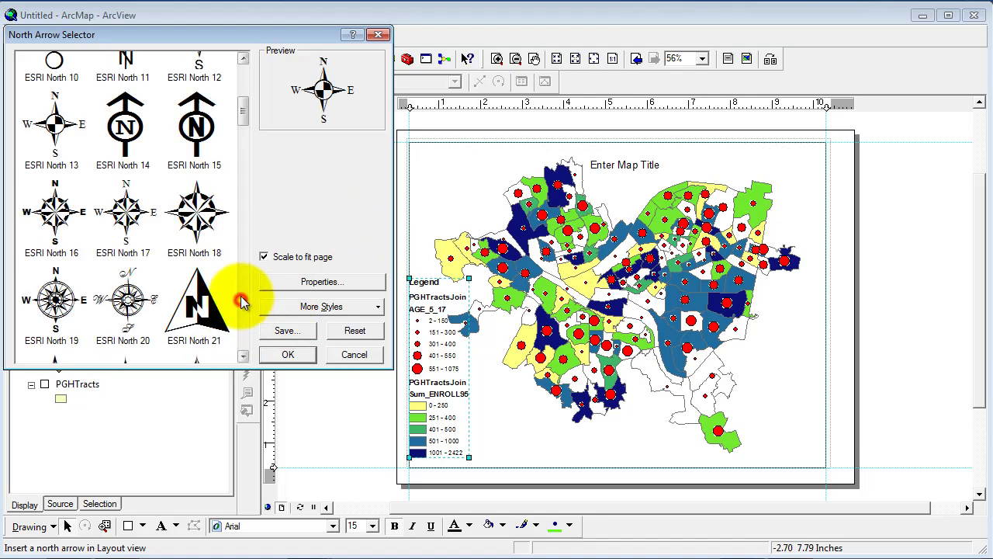
{"action": "left_click", "coordinate": [206, 148]}
{"action": "left_click", "coordinate": [286, 354]}
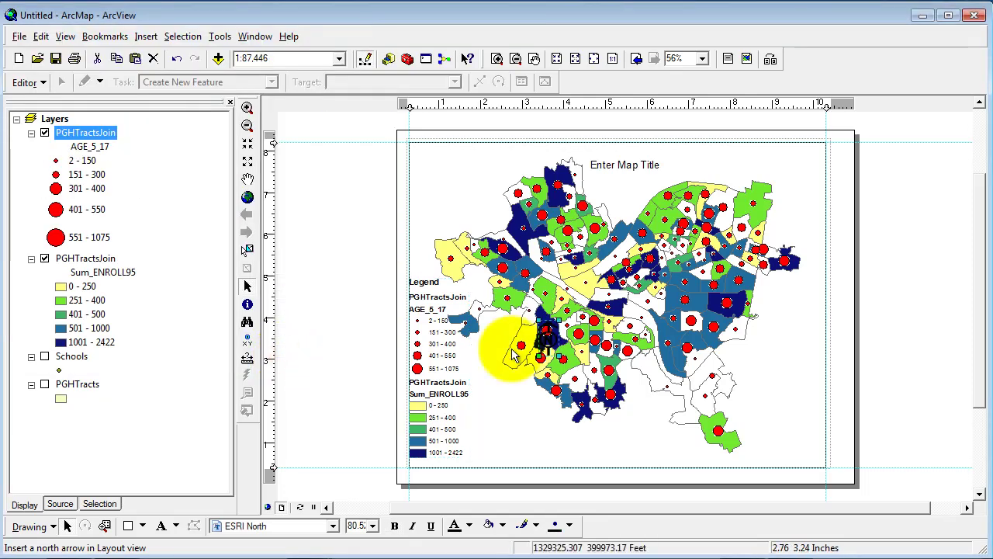
- Move the north arrow into the lower-right corner of the data frame
{"action": "left_click_drag", "start_coordinate": [546, 342], "coordinate": [800, 436]}
{"action": "left_click", "coordinate": [887, 366]}
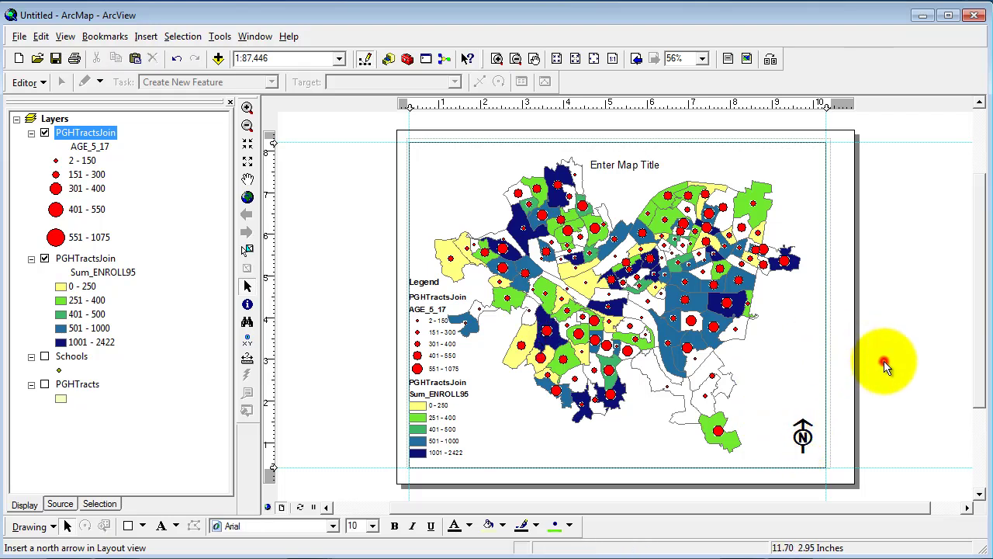
- Insert a scale bar in the Alternating Scale Bar 2 style and place it along the lower edge of the data frame
{"action": "left_click", "coordinate": [146, 36]}
{"action": "left_click", "coordinate": [188, 174]}
{"action": "left_click", "coordinate": [115, 267]}
{"action": "left_click", "coordinate": [167, 314]}
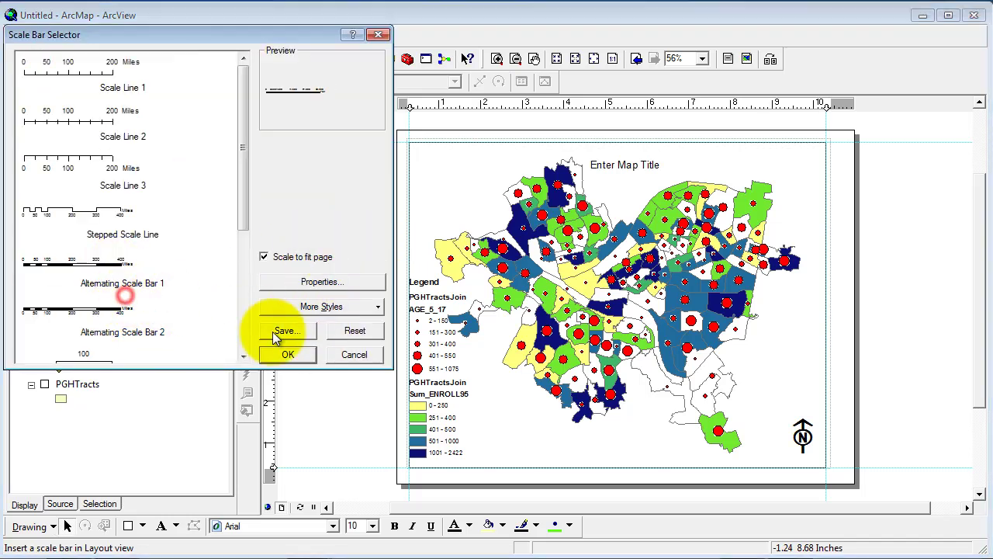
{"action": "left_click", "coordinate": [179, 332]}
{"action": "left_click", "coordinate": [291, 354]}
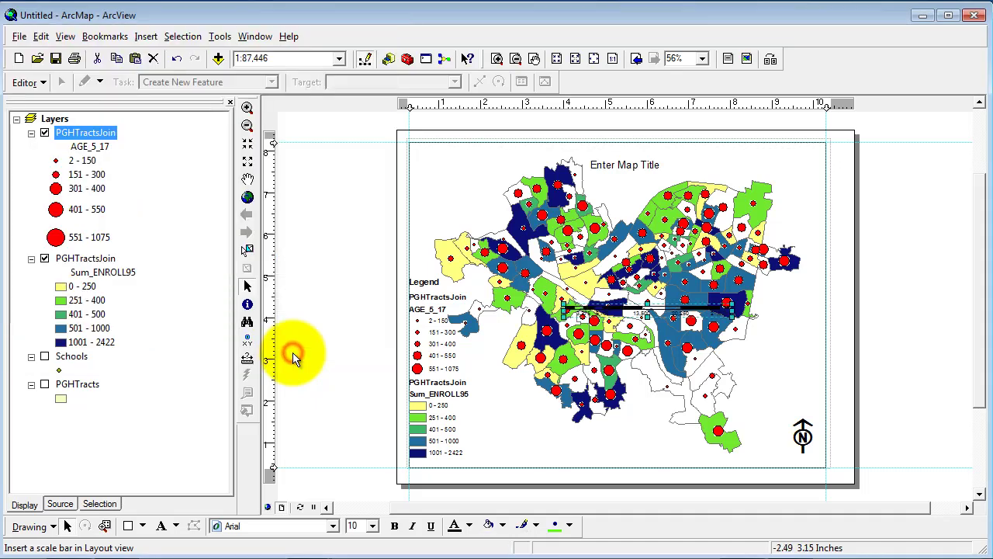
{"action": "left_click_drag", "start_coordinate": [648, 308], "coordinate": [616, 450]}
- Set the scale bar to 1 division and 3 subdivisions, with miles as the division units
{"action": "double_click", "coordinate": [617, 450]}
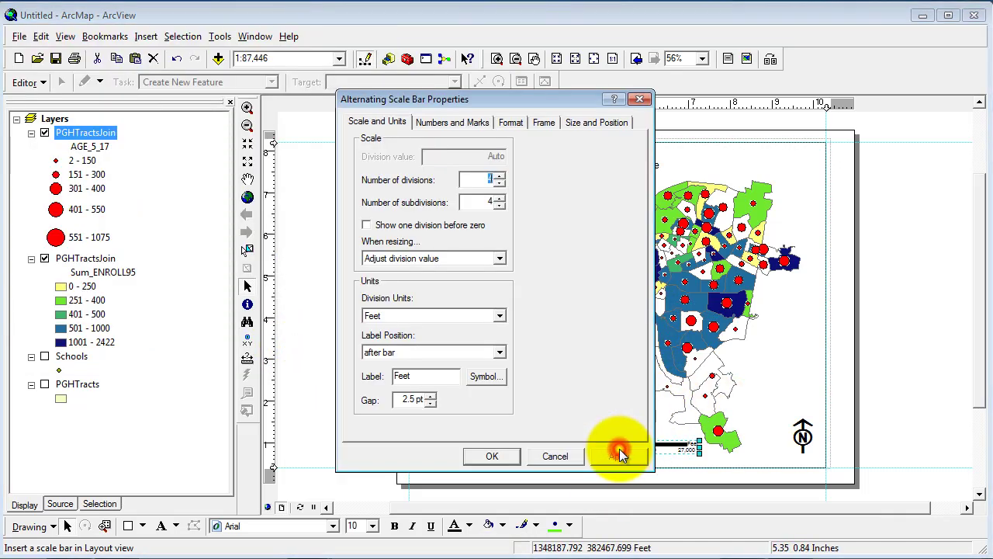
{"action": "left_click", "coordinate": [499, 182]}
{"action": "left_click", "coordinate": [500, 184]}
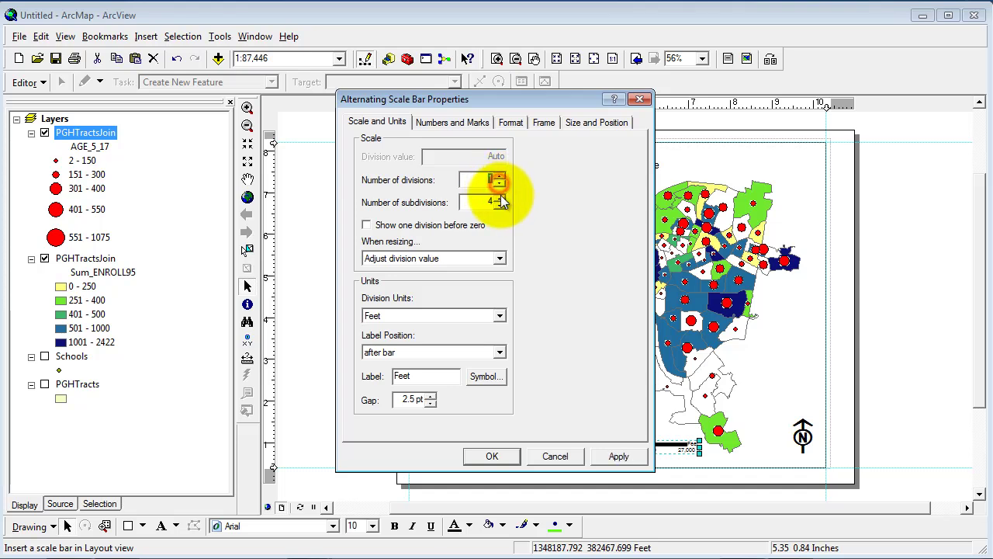
{"action": "left_click", "coordinate": [499, 205]}
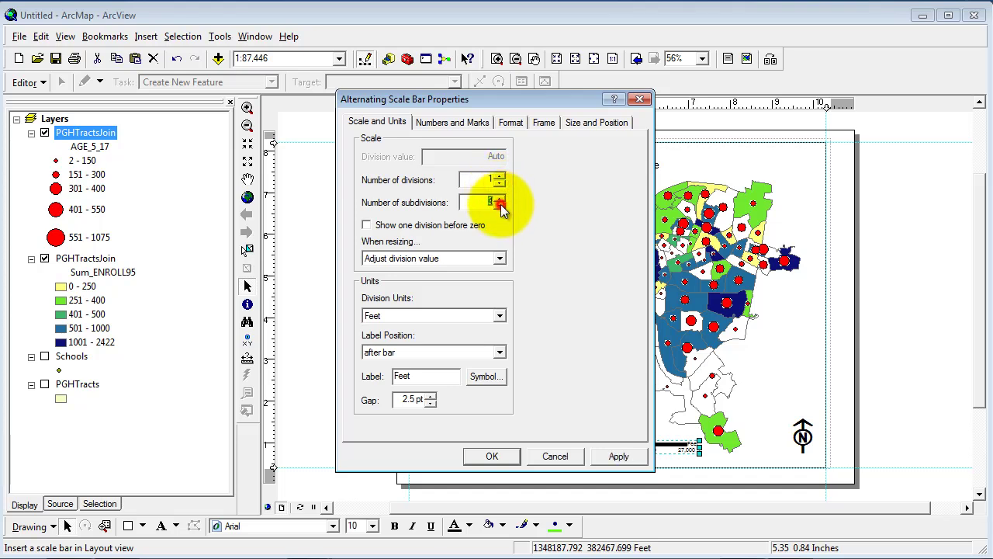
{"action": "left_click", "coordinate": [411, 315]}
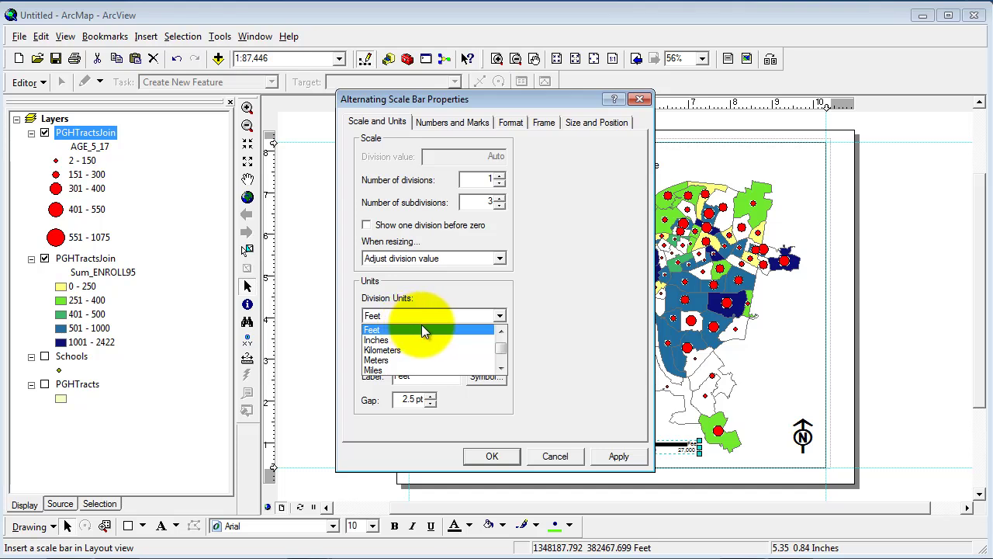
{"action": "left_click", "coordinate": [454, 371]}
- Make the scale bar adjust its width when resizing and apply a division value of 5 miles
{"action": "left_click", "coordinate": [456, 258]}
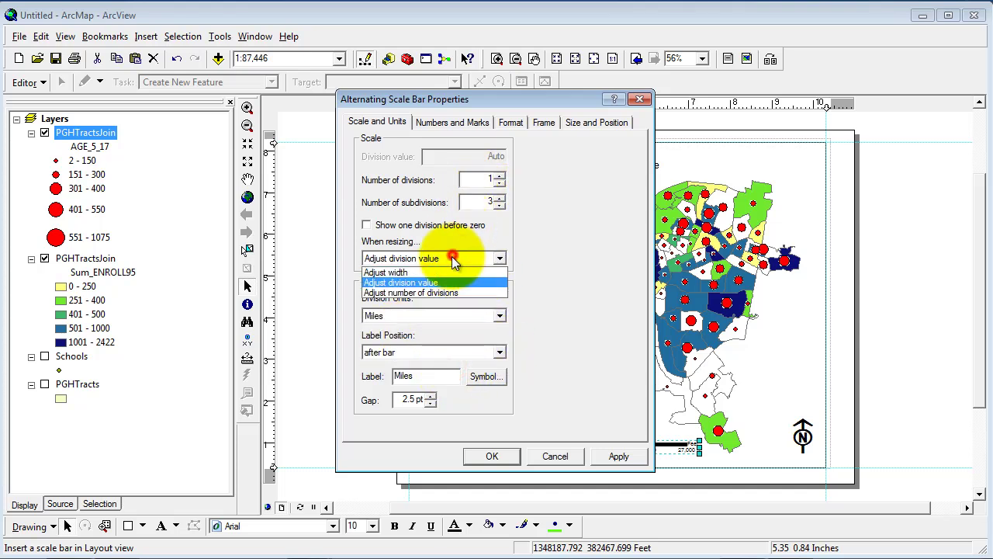
{"action": "left_click", "coordinate": [454, 270]}
{"action": "double_click", "coordinate": [466, 156]}
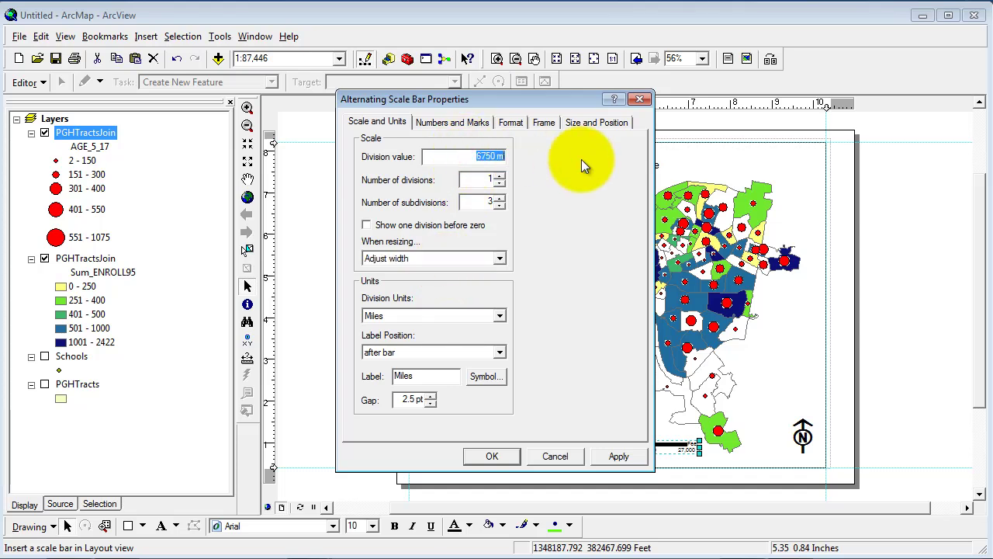
{"action": "type", "text": "5"}
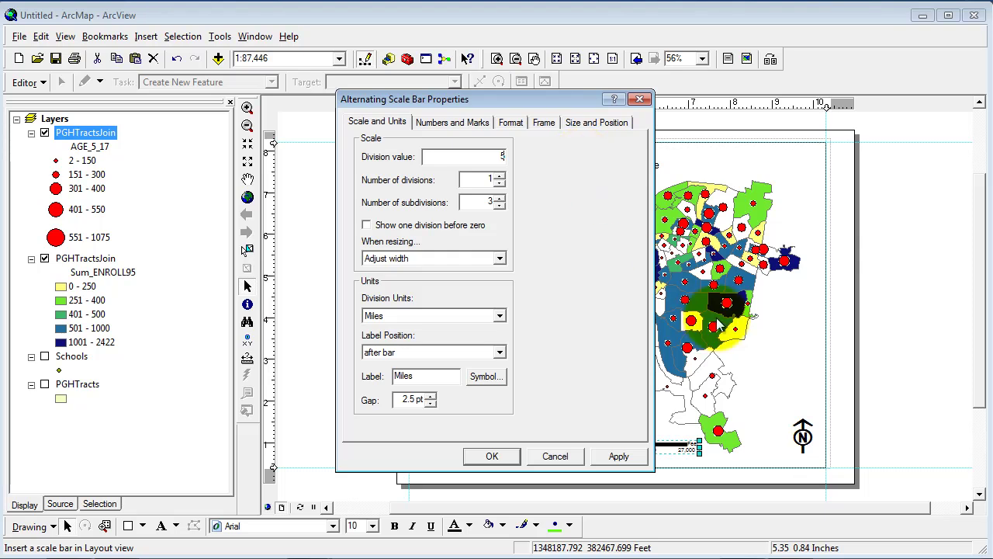
{"action": "left_click", "coordinate": [617, 456]}
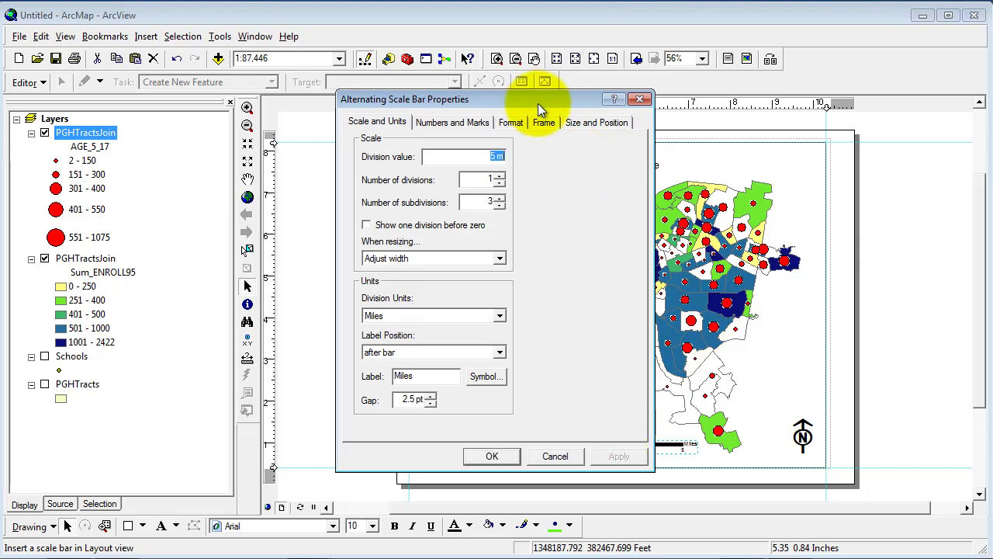
- Reduce the scale bar to 2 subdivisions and set its division value to 2 miles
{"action": "left_click_drag", "start_coordinate": [549, 100], "coordinate": [421, 103]}
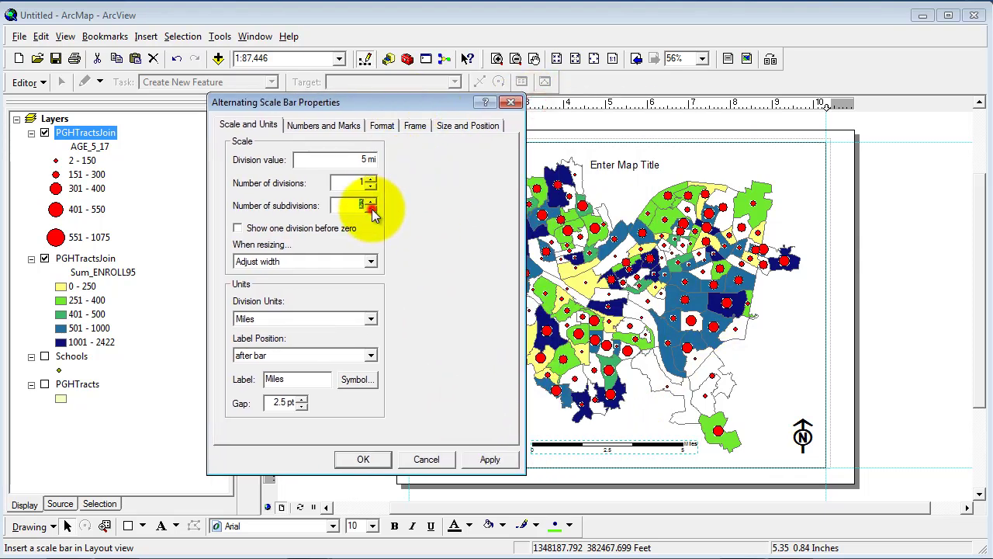
{"action": "left_click", "coordinate": [491, 460]}
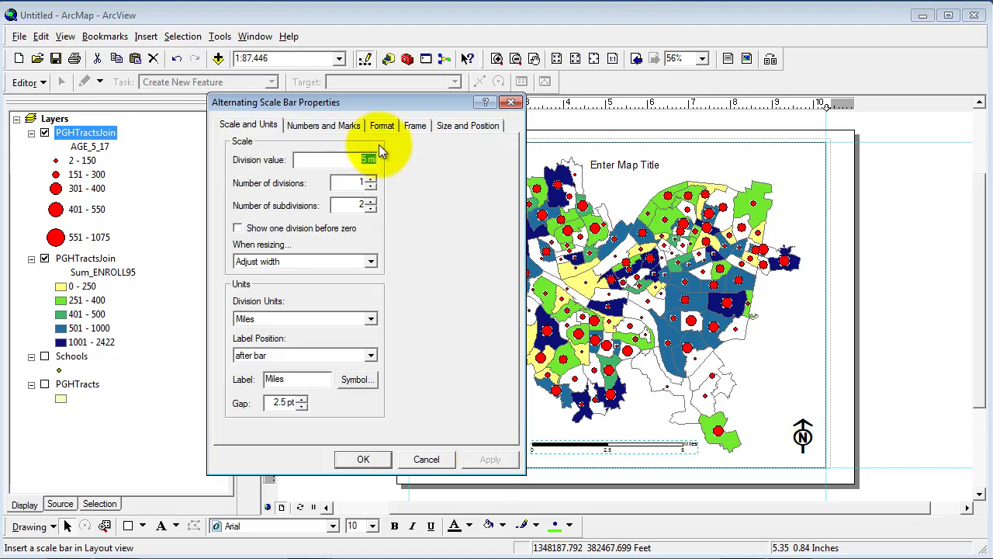
{"action": "left_click_drag", "start_coordinate": [375, 160], "coordinate": [362, 159]}
{"action": "type", "text": "2"}
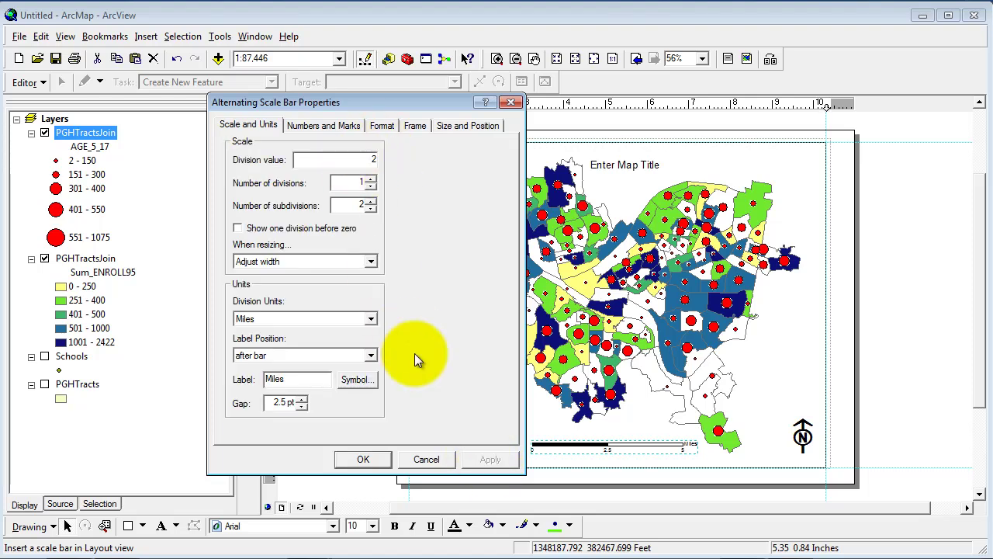
{"action": "left_click", "coordinate": [367, 458]}
- Move the scale bar into the data frame's lower-right corner and position the north arrow centered just above it
{"action": "left_click_drag", "start_coordinate": [563, 448], "coordinate": [787, 458]}
{"action": "left_click", "coordinate": [801, 437]}
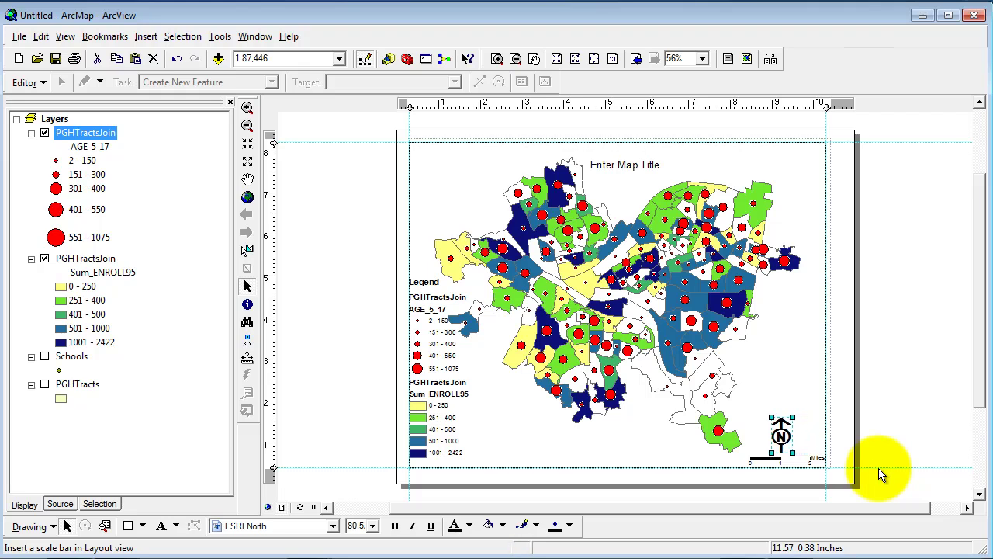
{"action": "left_click", "coordinate": [897, 435]}
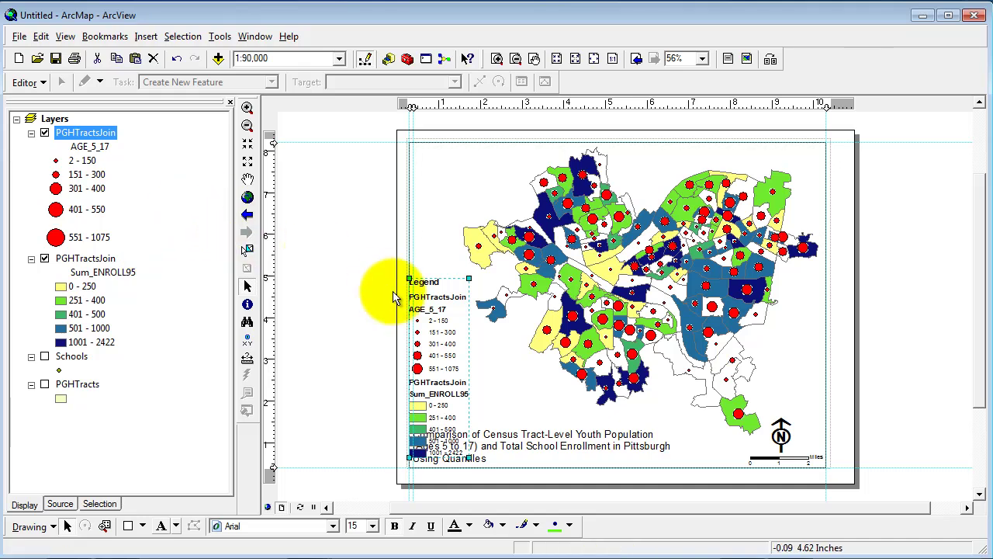
- Place the legend's second PGHTractsJoin item, the enrollment classes, in a new column
{"action": "double_click", "coordinate": [423, 320]}
{"action": "left_click", "coordinate": [496, 181]}
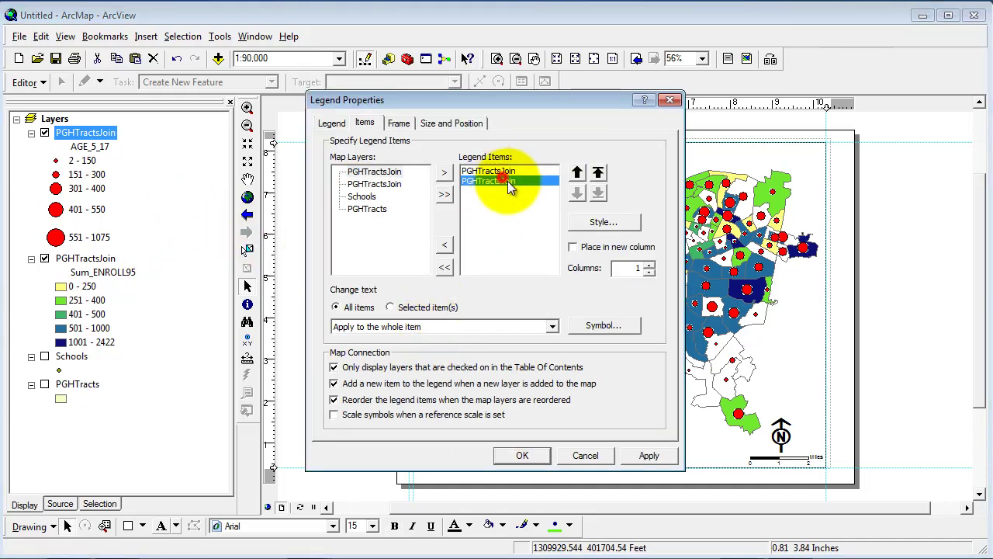
{"action": "left_click", "coordinate": [572, 247]}
{"action": "left_click", "coordinate": [523, 455]}
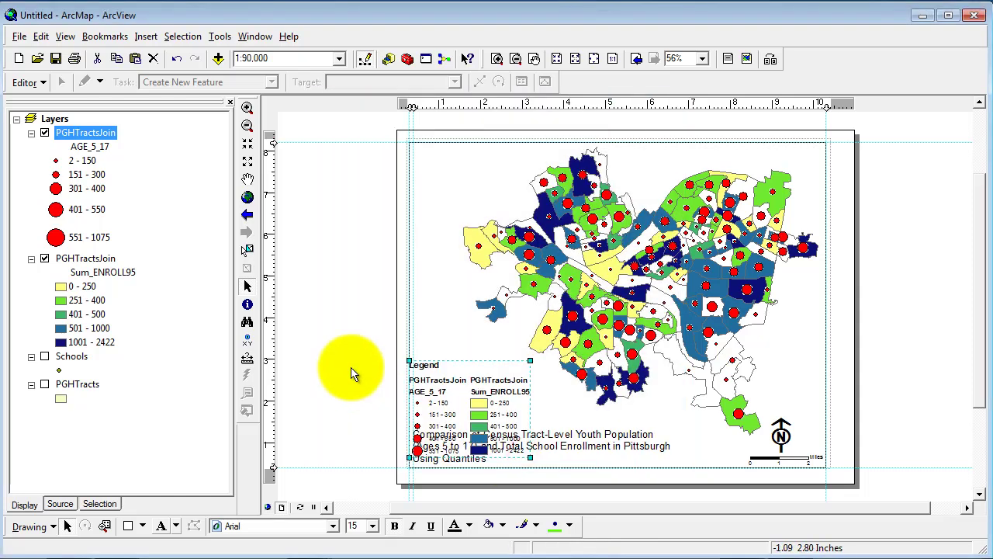
- Hide the legend's title and move the legend up so it sits above the map title
{"action": "left_click", "coordinate": [350, 367]}
{"action": "double_click", "coordinate": [458, 403]}
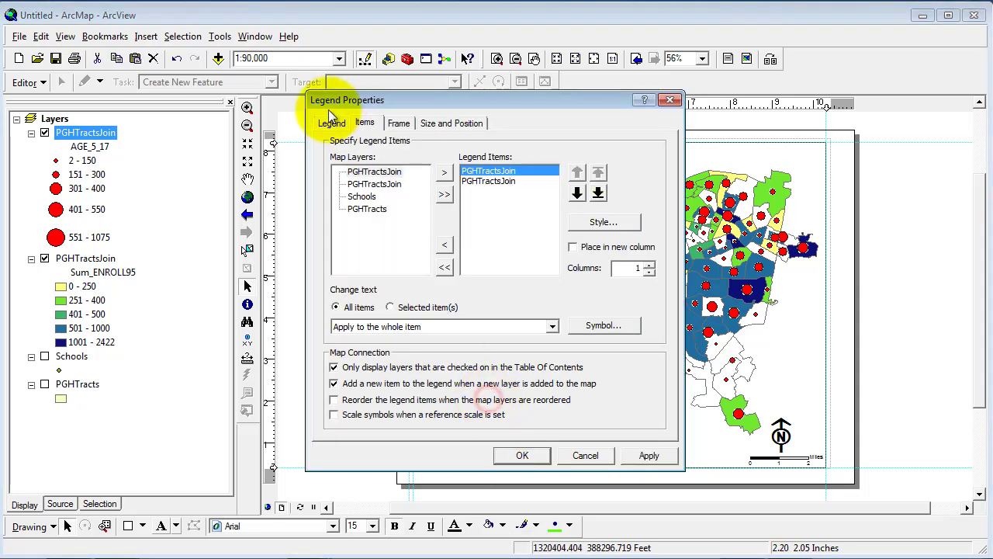
{"action": "left_click", "coordinate": [329, 118]}
{"action": "left_click", "coordinate": [353, 214]}
{"action": "left_click", "coordinate": [520, 456]}
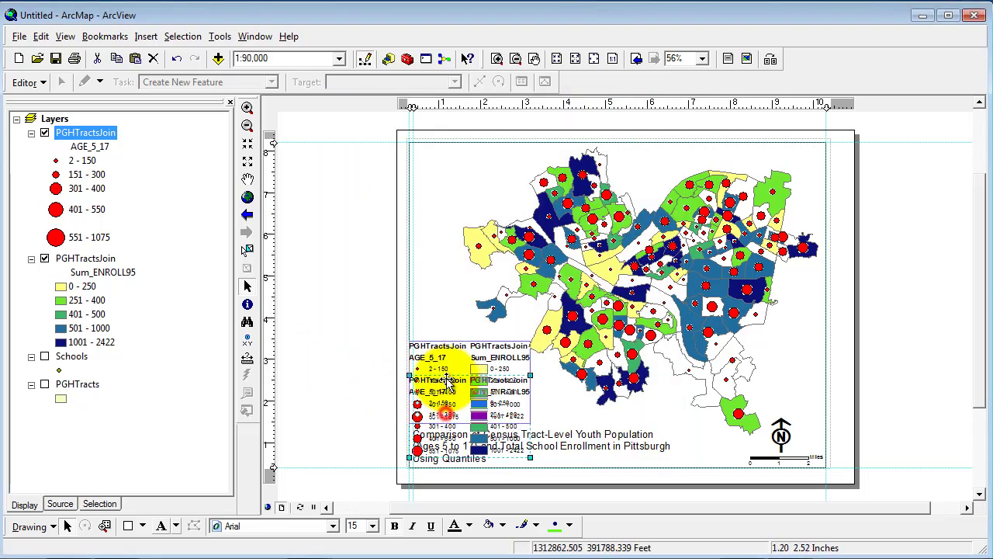
- Set the legend's font size to 12 and shift the legend slightly inward from the data frame's left edge
{"action": "left_click", "coordinate": [372, 526]}
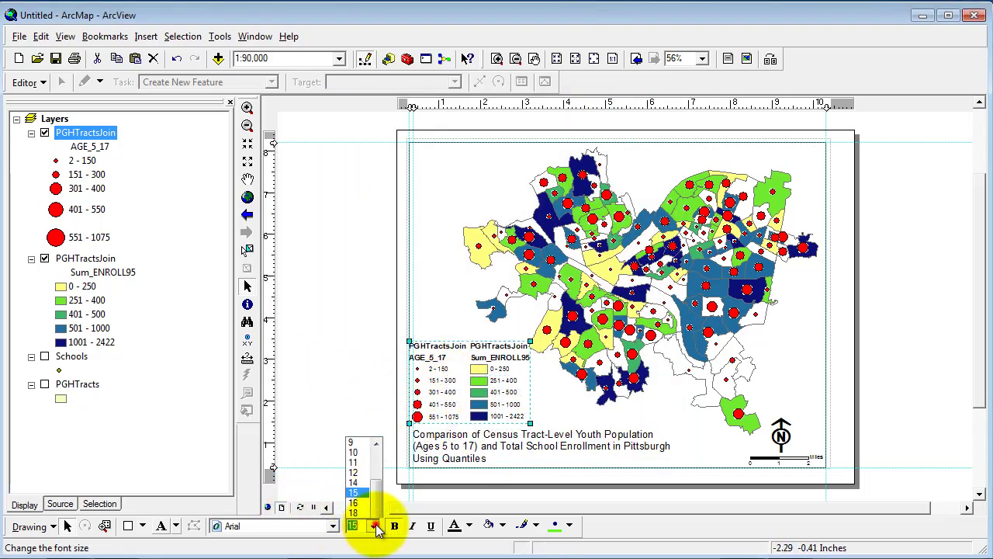
{"action": "left_click", "coordinate": [361, 374]}
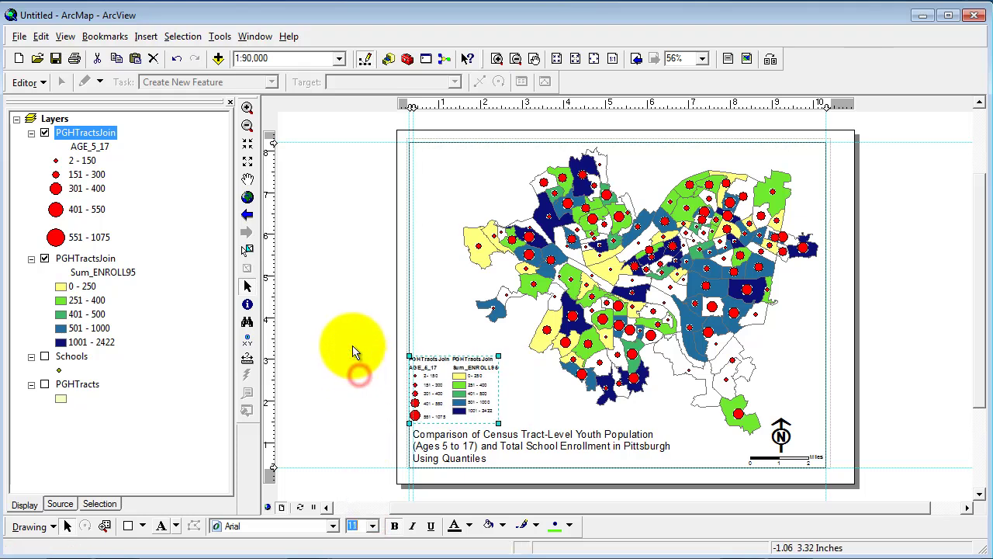
{"action": "left_click", "coordinate": [373, 525]}
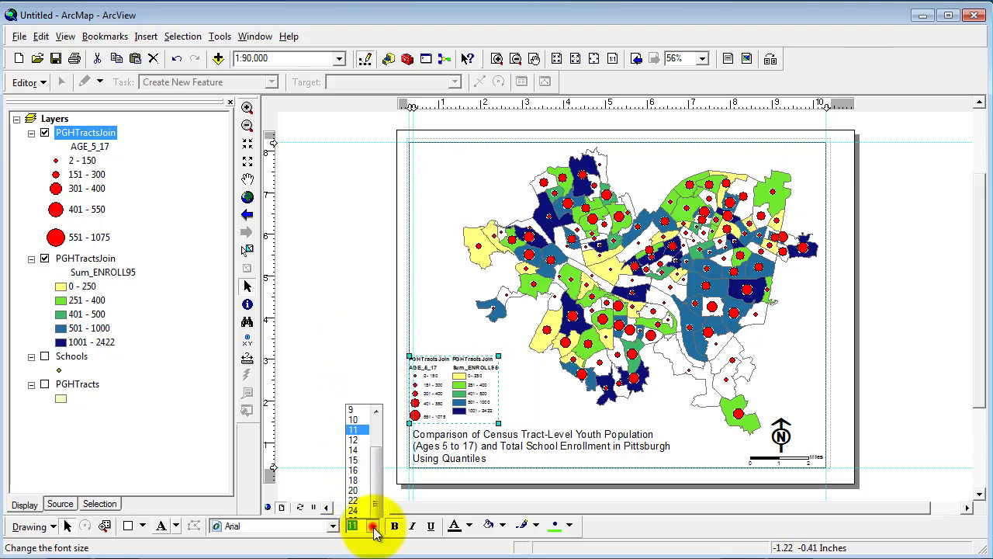
{"action": "left_click", "coordinate": [360, 381]}
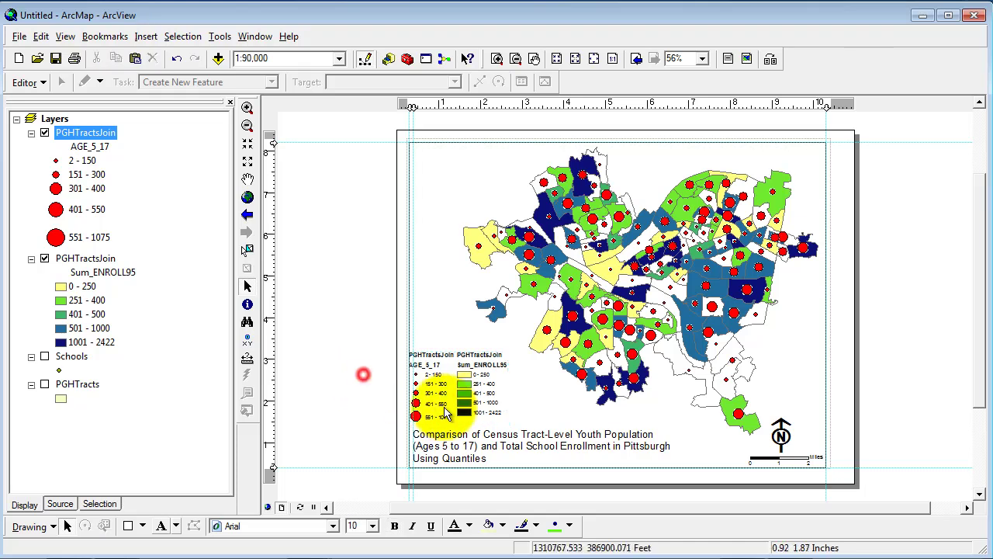
{"action": "left_click_drag", "start_coordinate": [460, 392], "coordinate": [462, 392]}
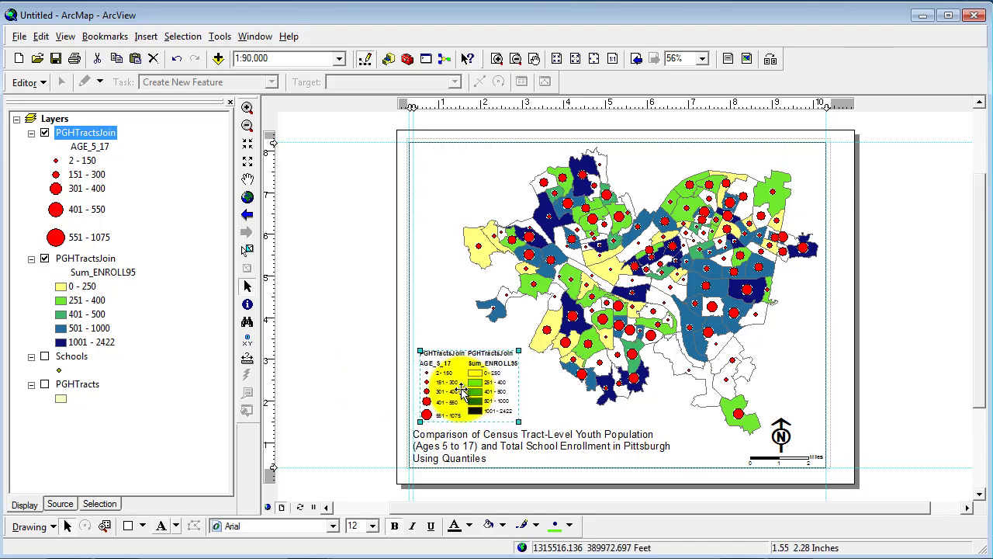
{"action": "left_click", "coordinate": [340, 362]}
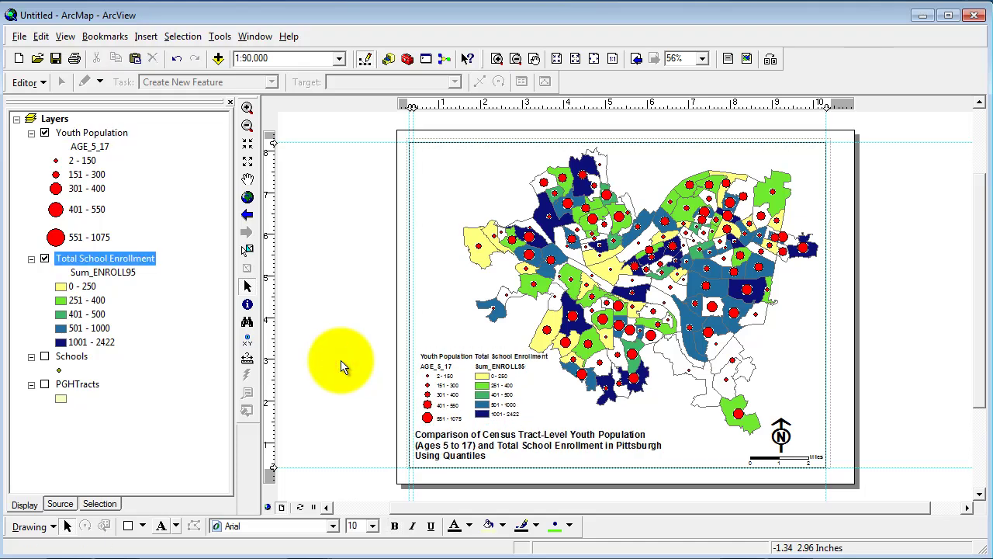
{"action": "left_click", "coordinate": [333, 366]}
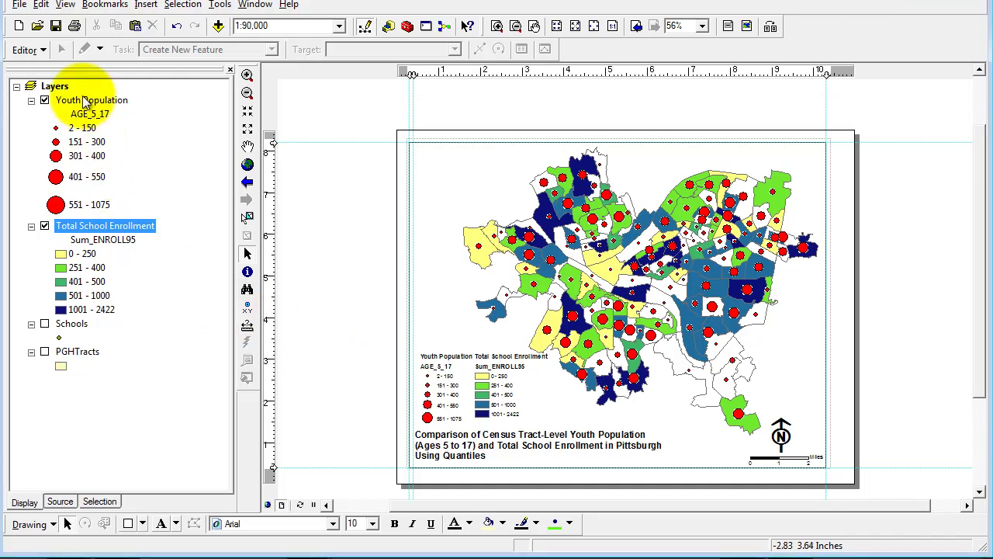
- Set the template marker size to 8 in the Youth Population layer's graduated symbols
{"action": "right_click", "coordinate": [77, 132]}
{"action": "left_click", "coordinate": [145, 402]}
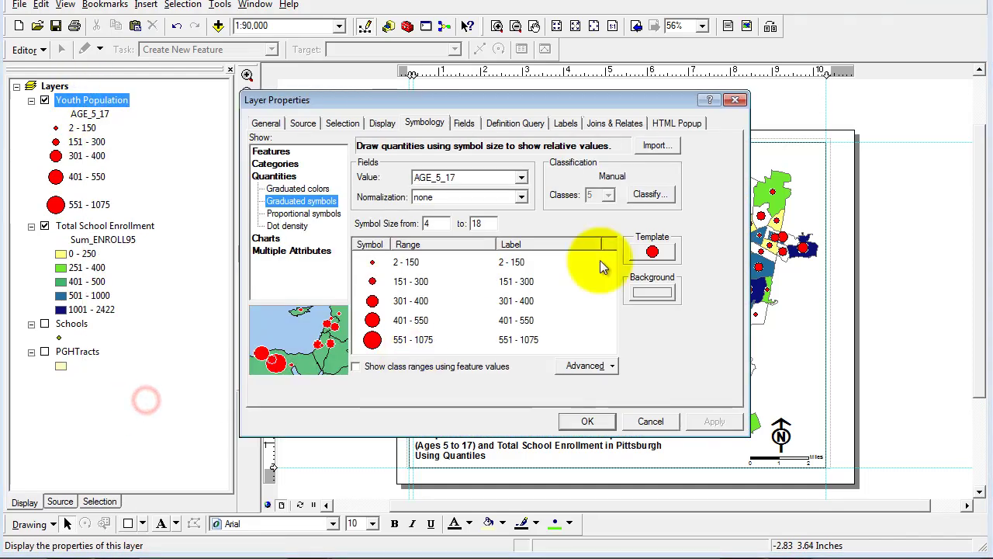
{"action": "left_click", "coordinate": [656, 254]}
{"action": "double_click", "coordinate": [627, 241]}
{"action": "type", "text": "8"}
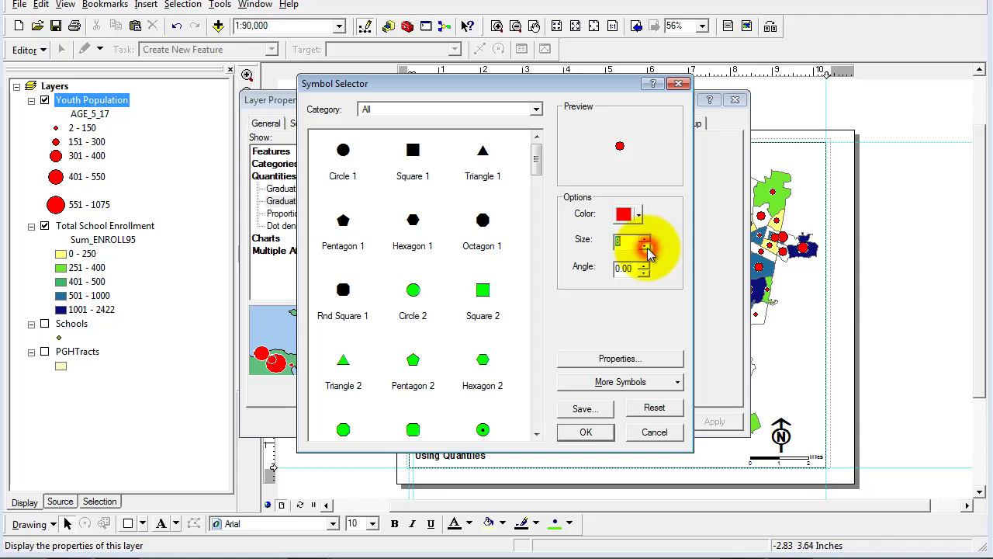
{"action": "left_click", "coordinate": [582, 433]}
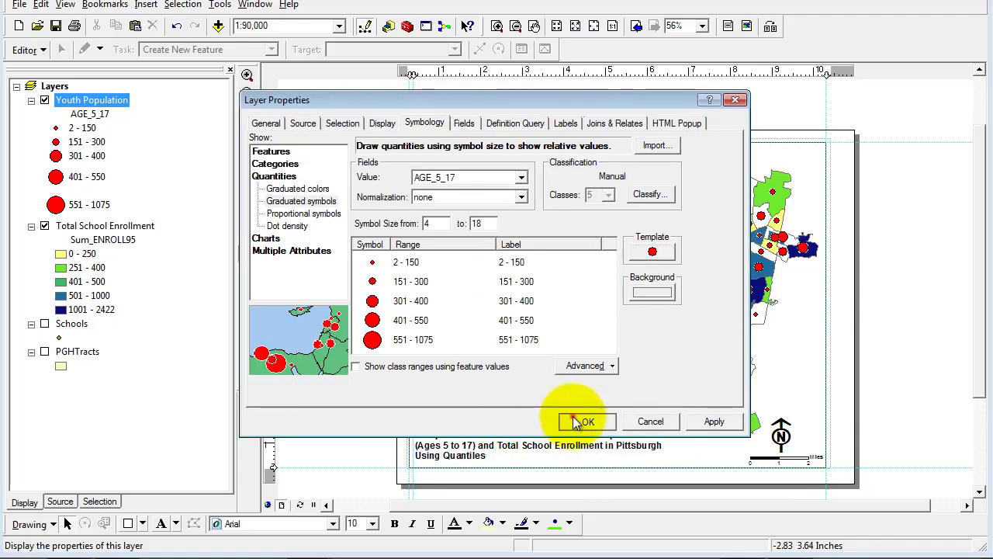
{"action": "left_click", "coordinate": [582, 419]}
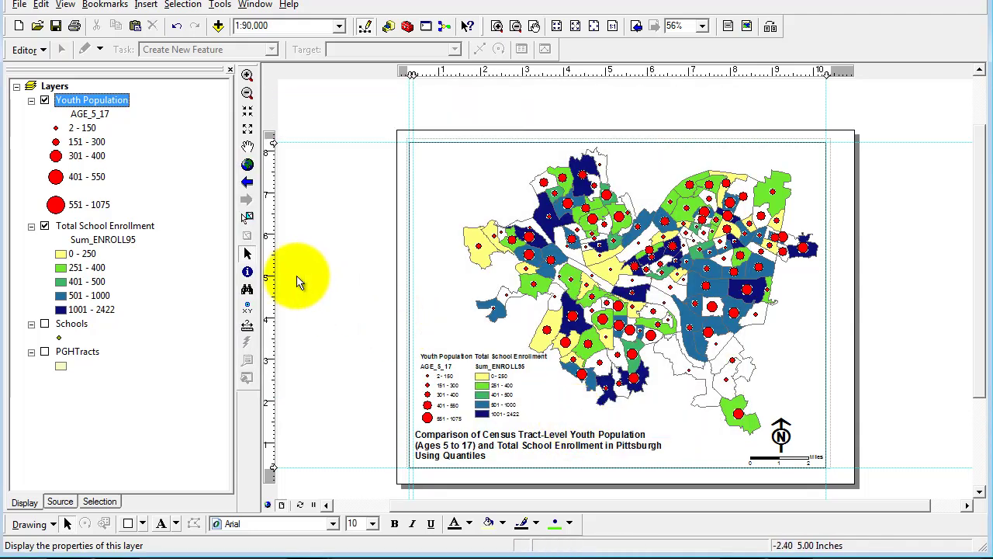
- Check the symbol size range in the Youth Population layer's symbology and close its properties
{"action": "right_click", "coordinate": [104, 104]}
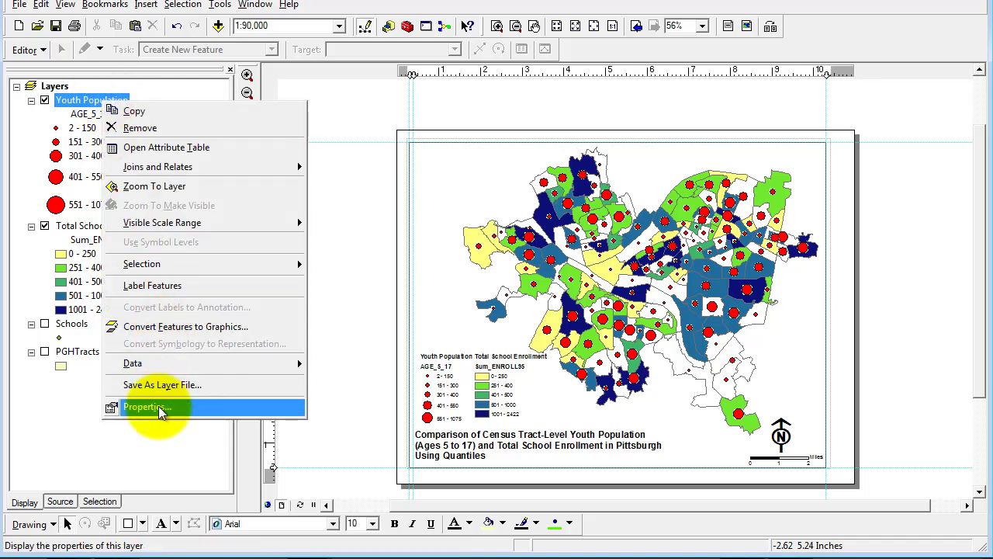
{"action": "left_click", "coordinate": [117, 406]}
{"action": "double_click", "coordinate": [482, 223]}
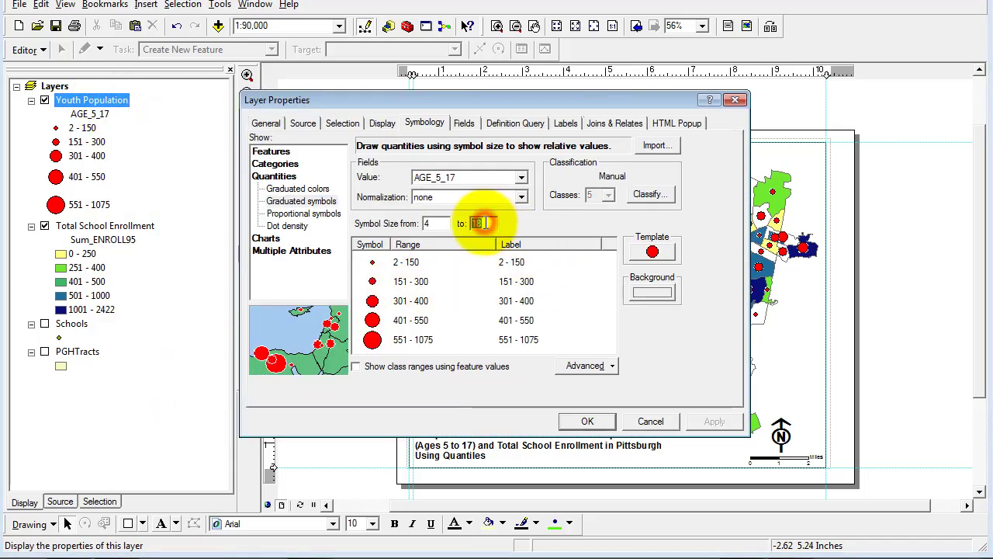
{"action": "key", "text": "Return"}
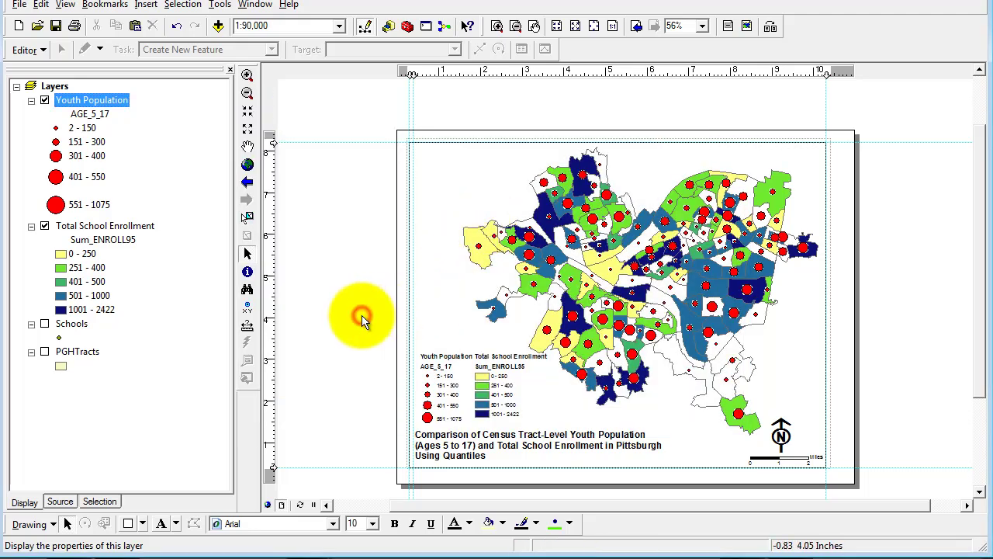
{"action": "left_click", "coordinate": [17, 6]}
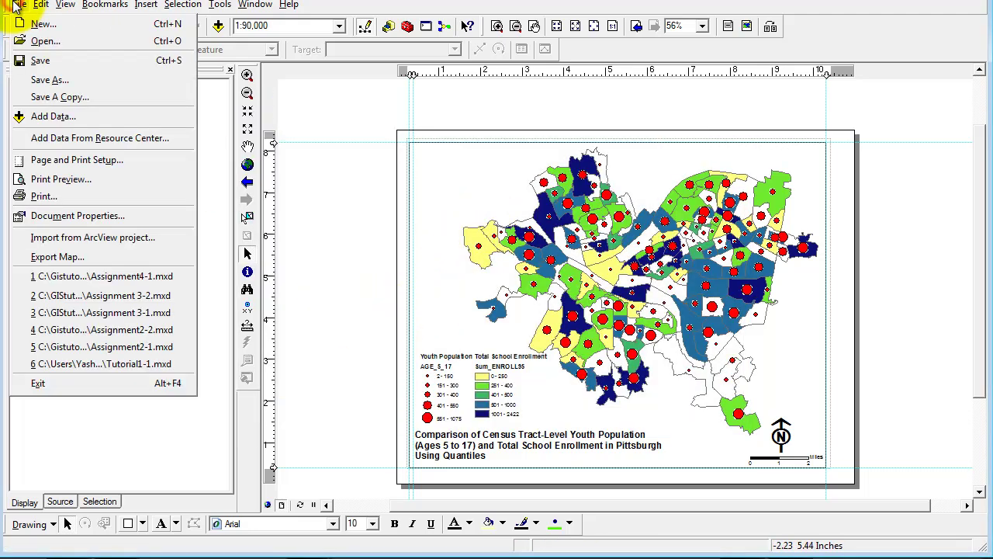
{"action": "left_click", "coordinate": [288, 4]}
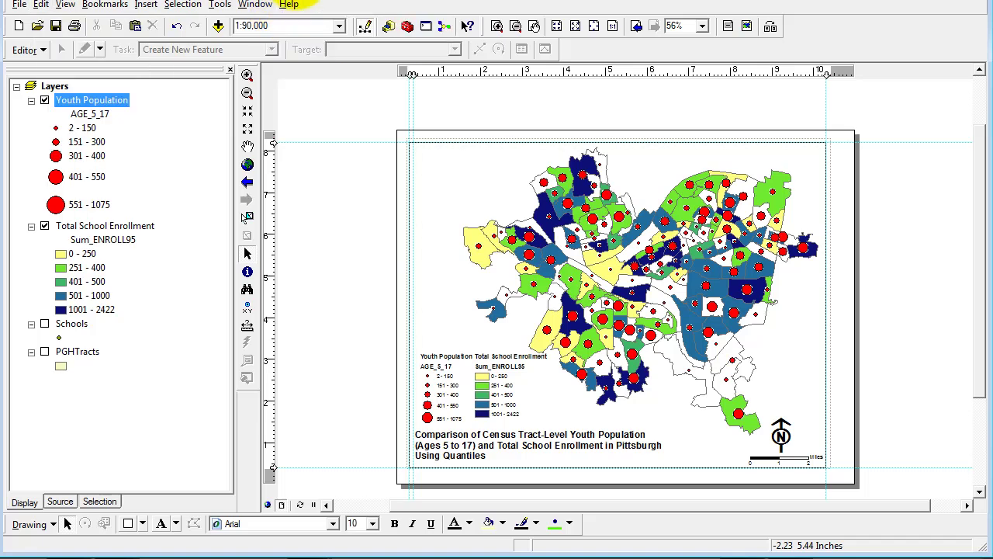
{"action": "double_click", "coordinate": [295, 0]}
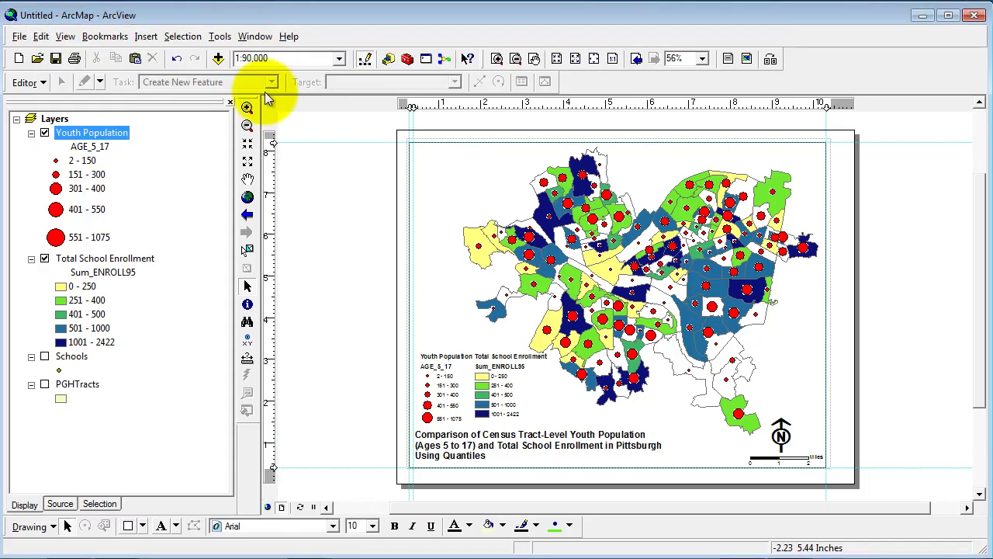